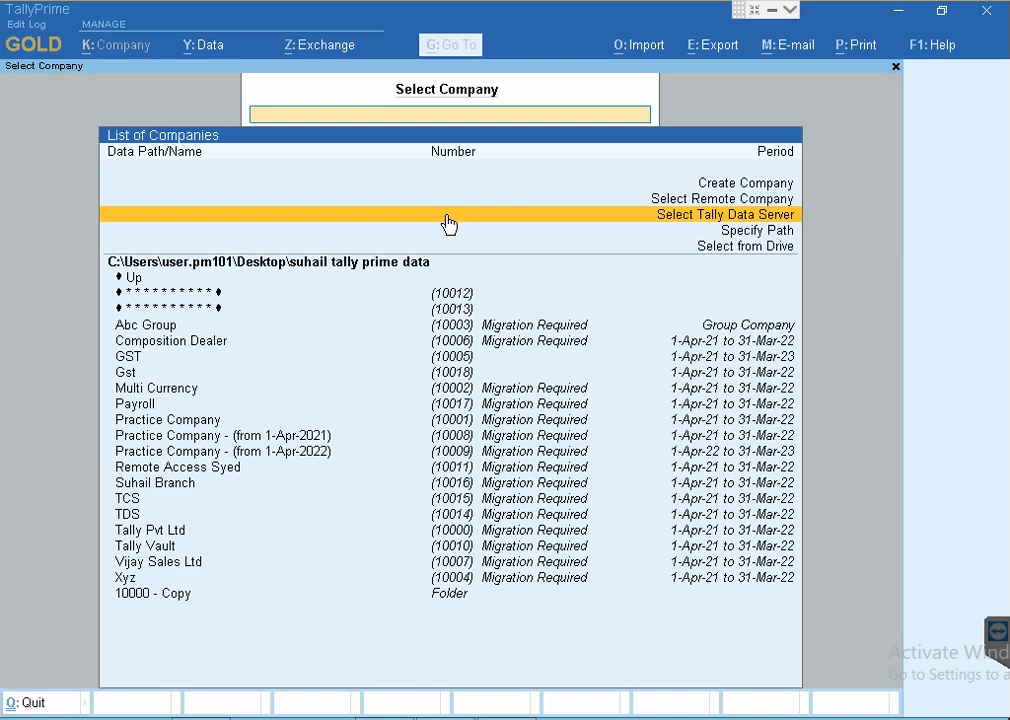
Select the company Vijay Sales Ltd from the company list and try to migrate its data with a backup.
key("Down")
key("Down")
key("Down")
key("Down")
key("Down")
key("Down")
key("Down")
key("Down")
key("Down")
key("Down")
key("Down")
key("Down")
key("Down")
key("Down")
key("Down")
key("Down")
key("Down")
key("Down")
key("Down")
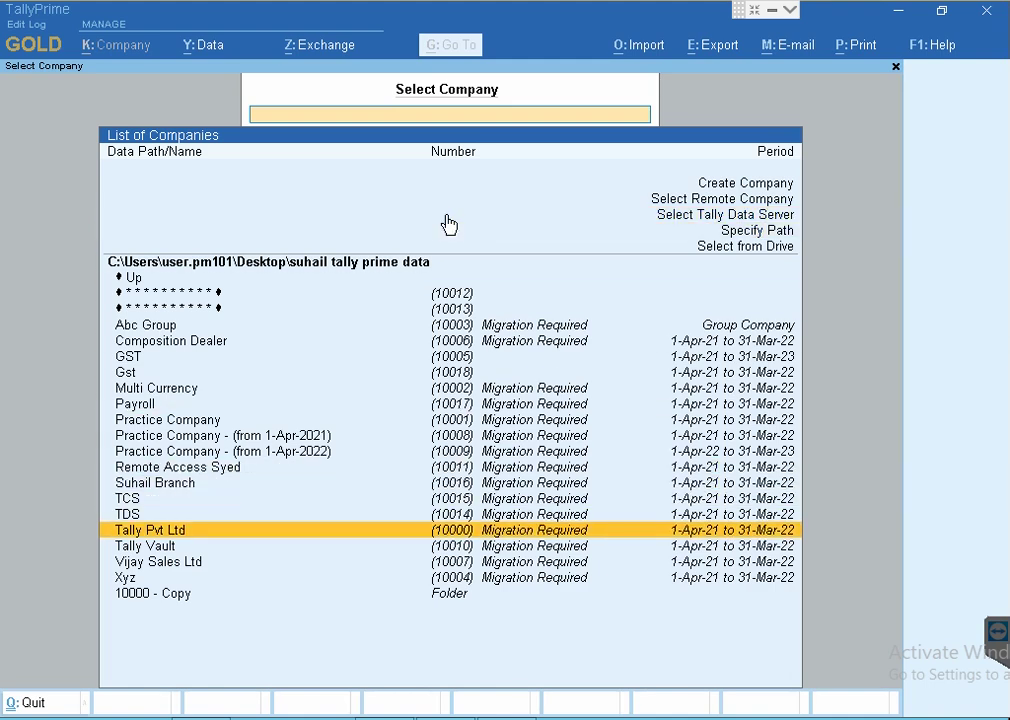
key("Down")
key("Down")
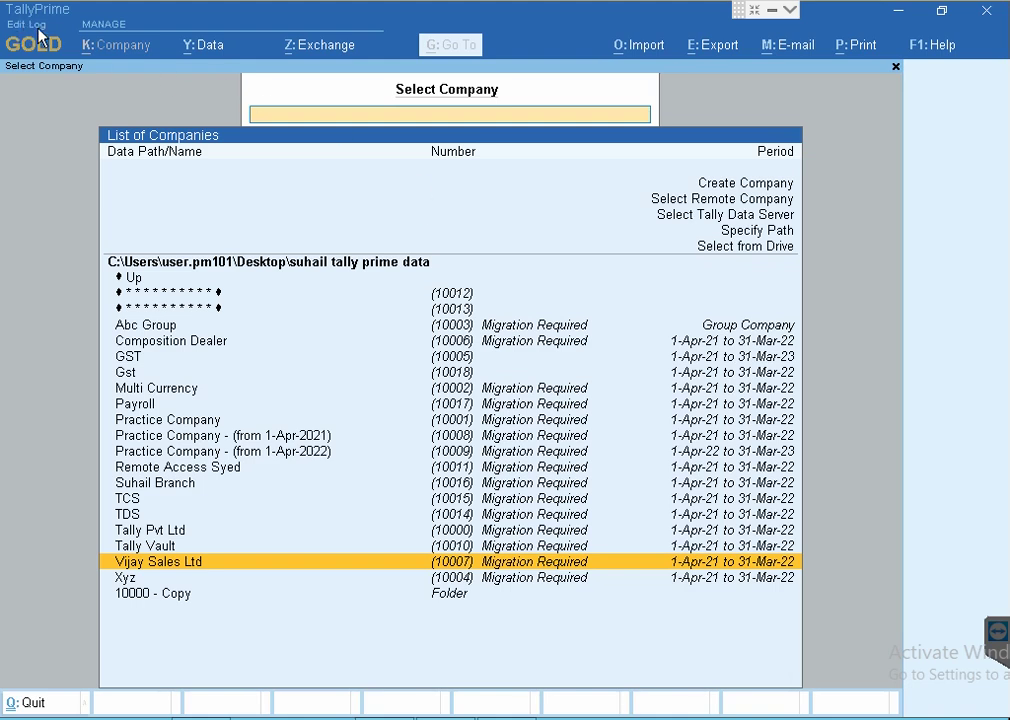
key("Return")
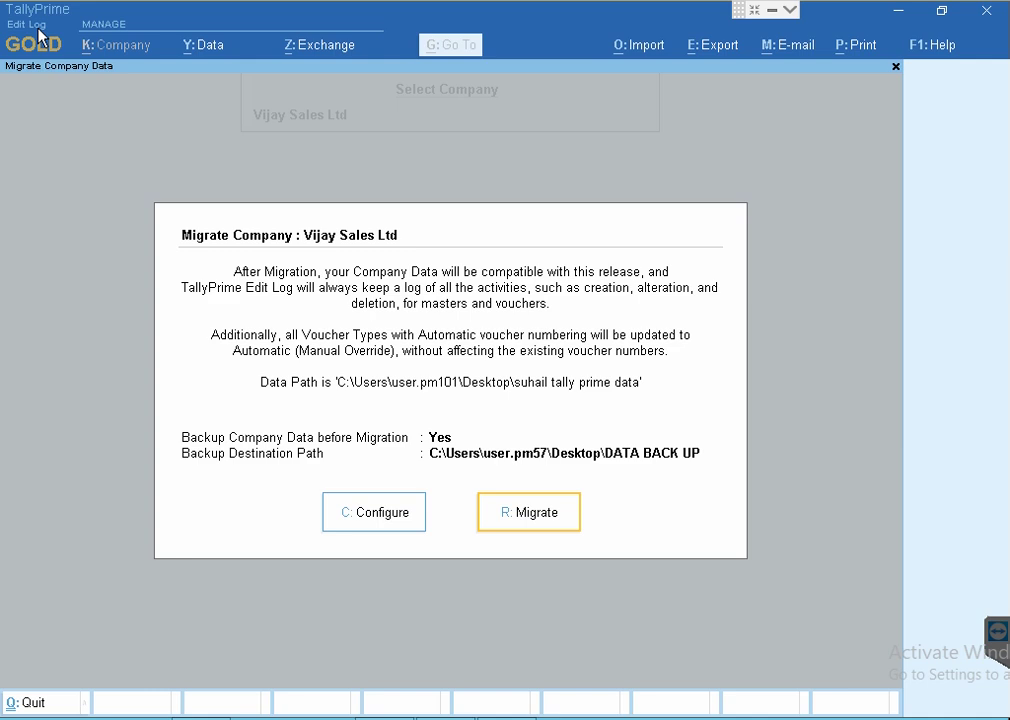
key("Return")
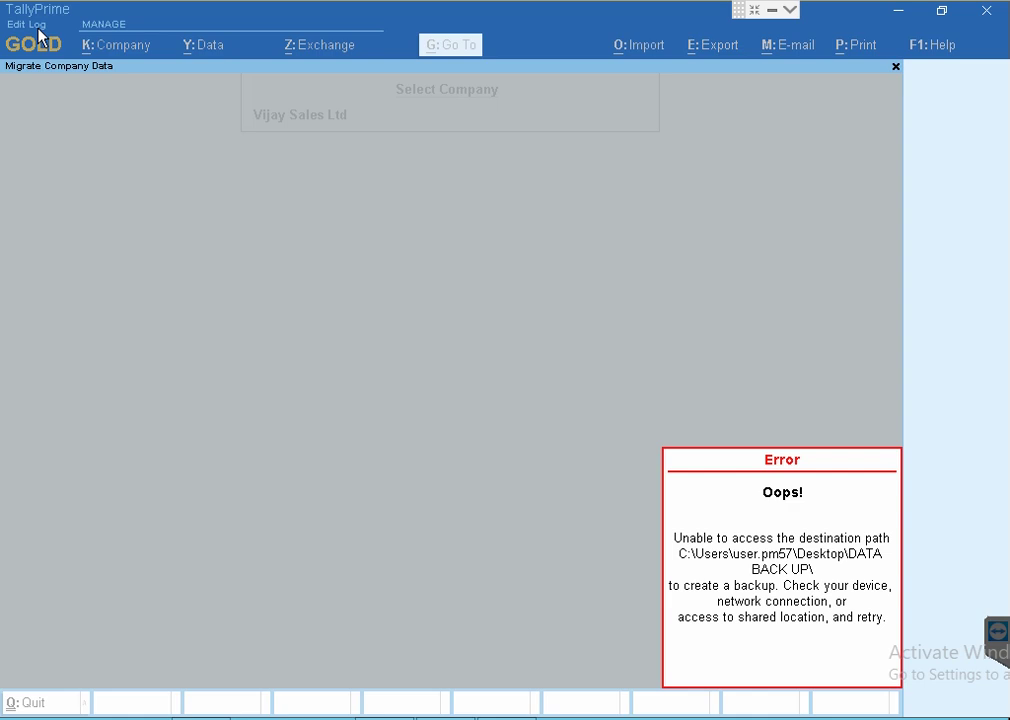
key("Return")
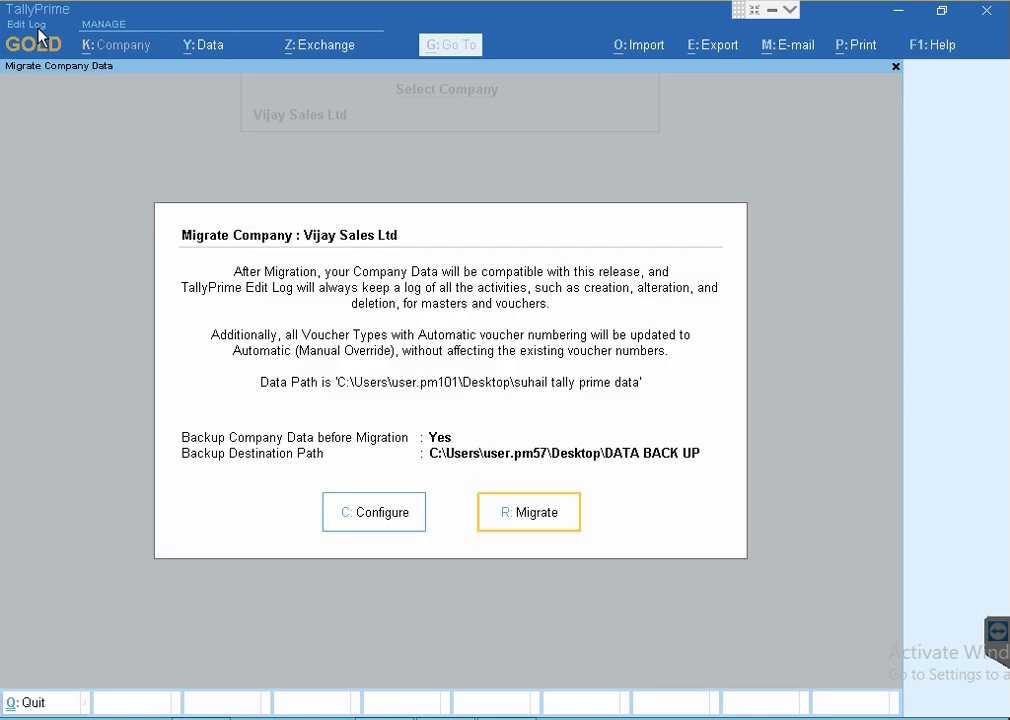
Turn off the company data backup before migration and migrate Vijay Sales Ltd.
key("Left")
key("Return")
key("Return")
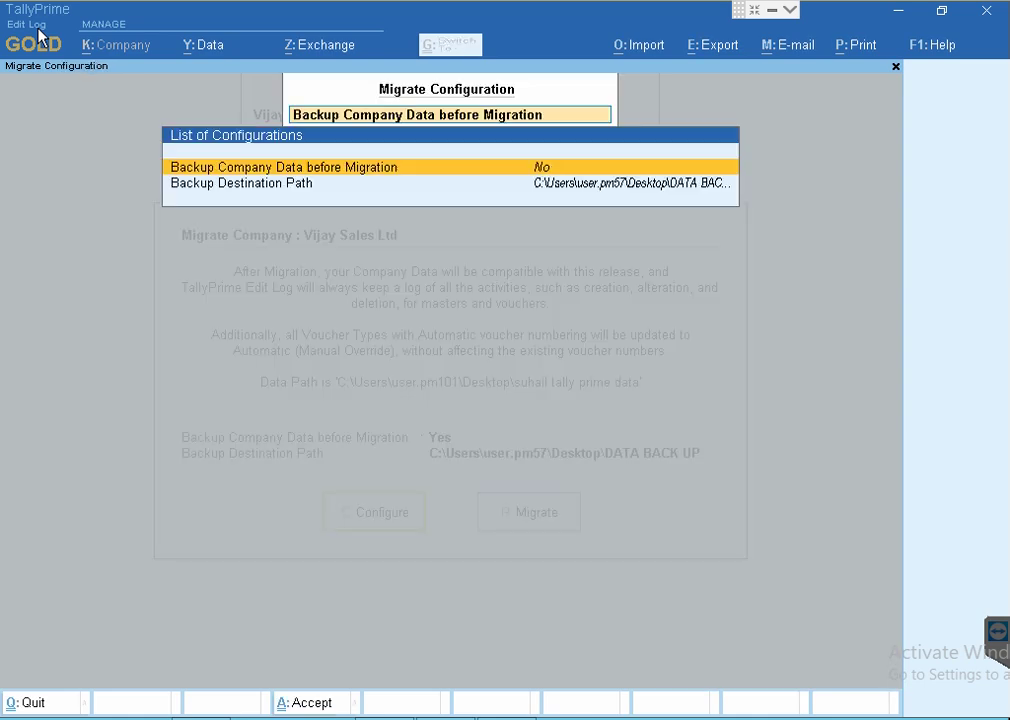
key("ctrl+a")
key("Right")
key("Return")
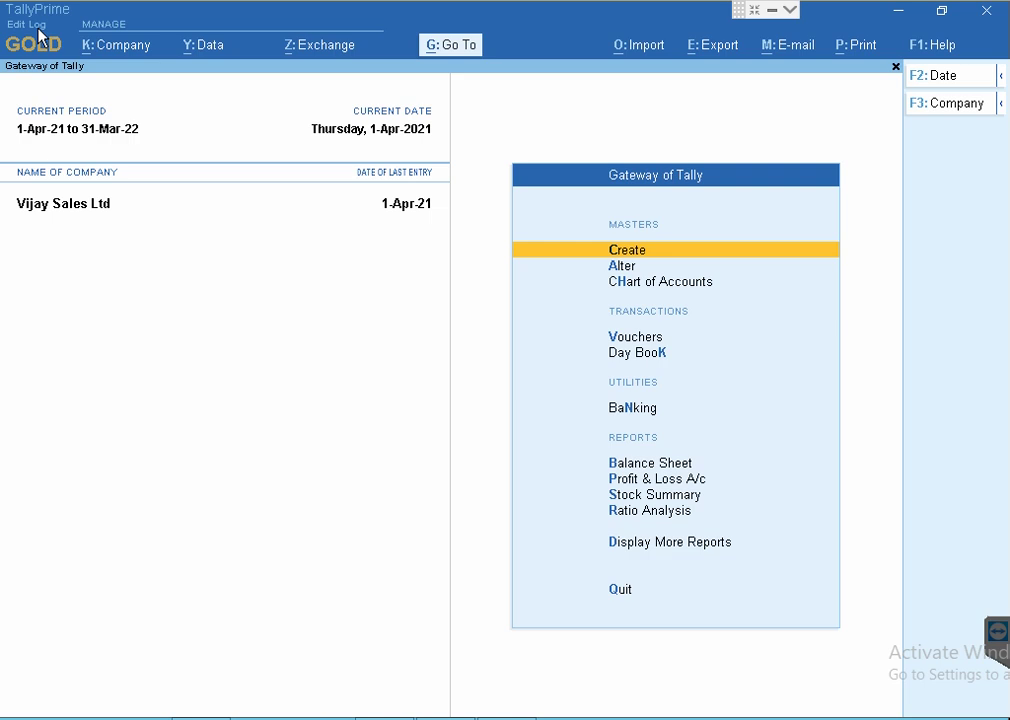
Start a new purchase voucher with supplier invoice number 101 dated 1-Apr-21.
key("v")
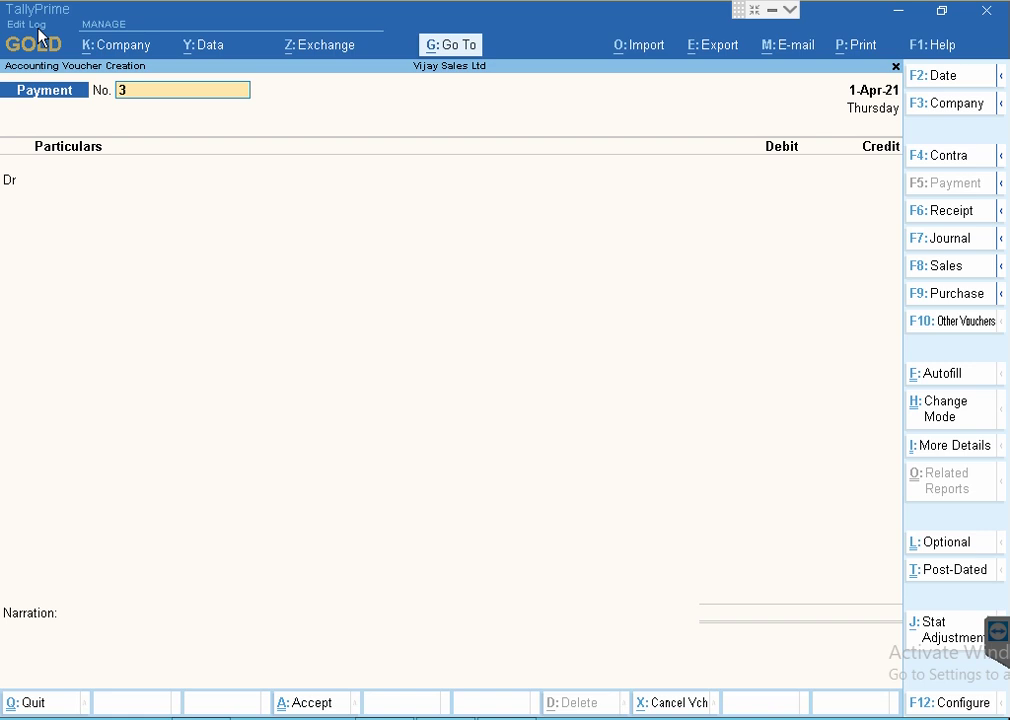
key("F9")
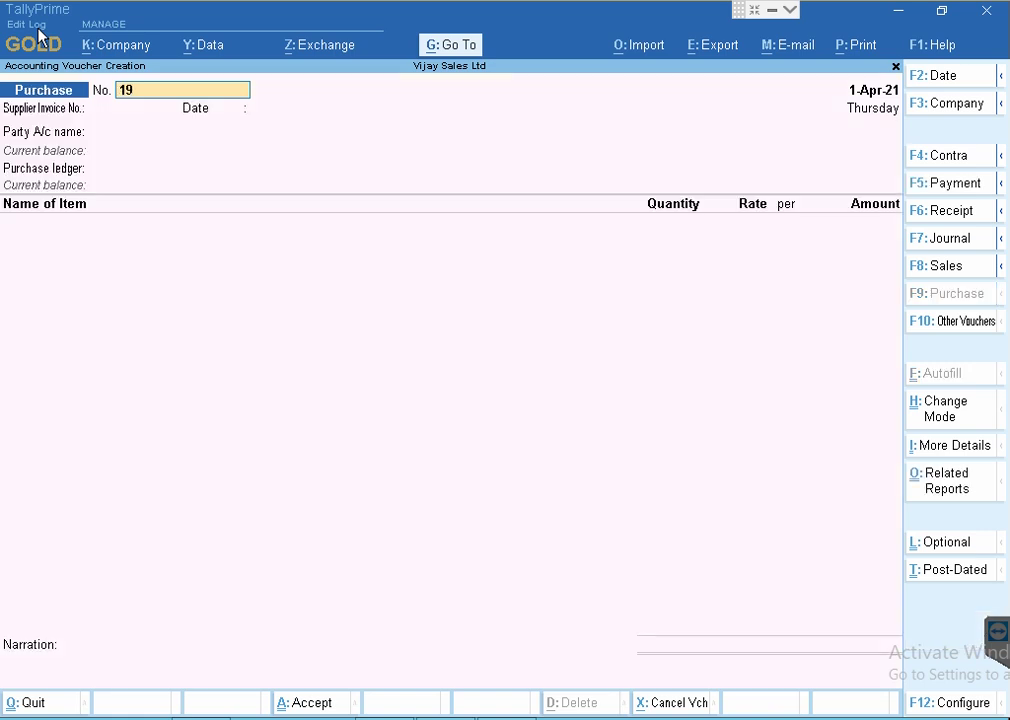
key("Return")
type("101")
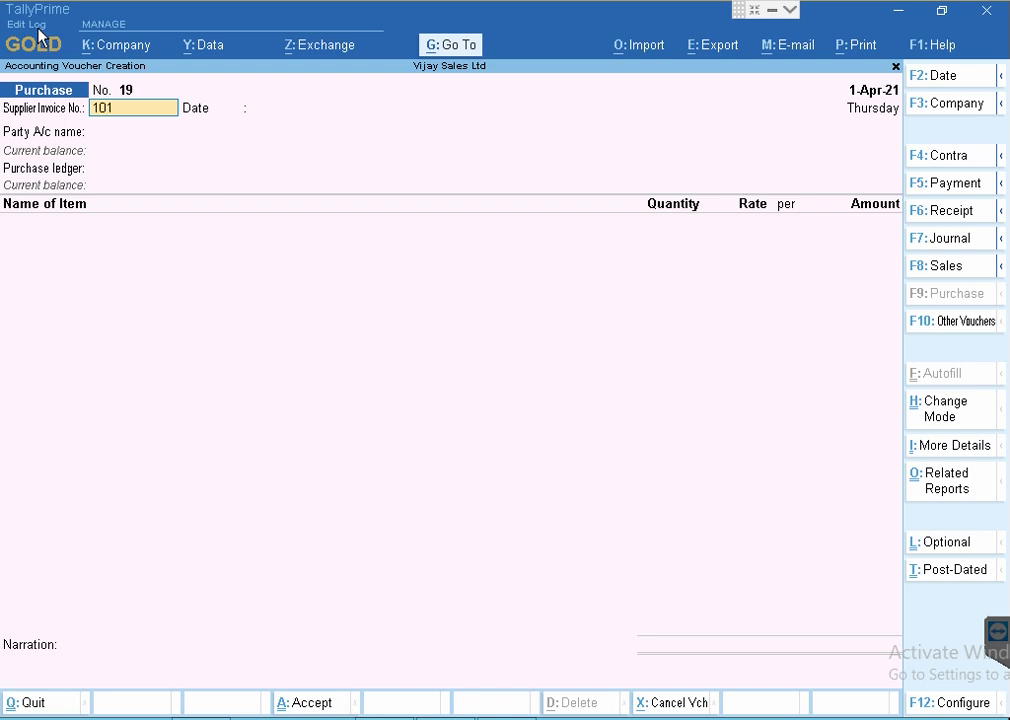
key("Return")
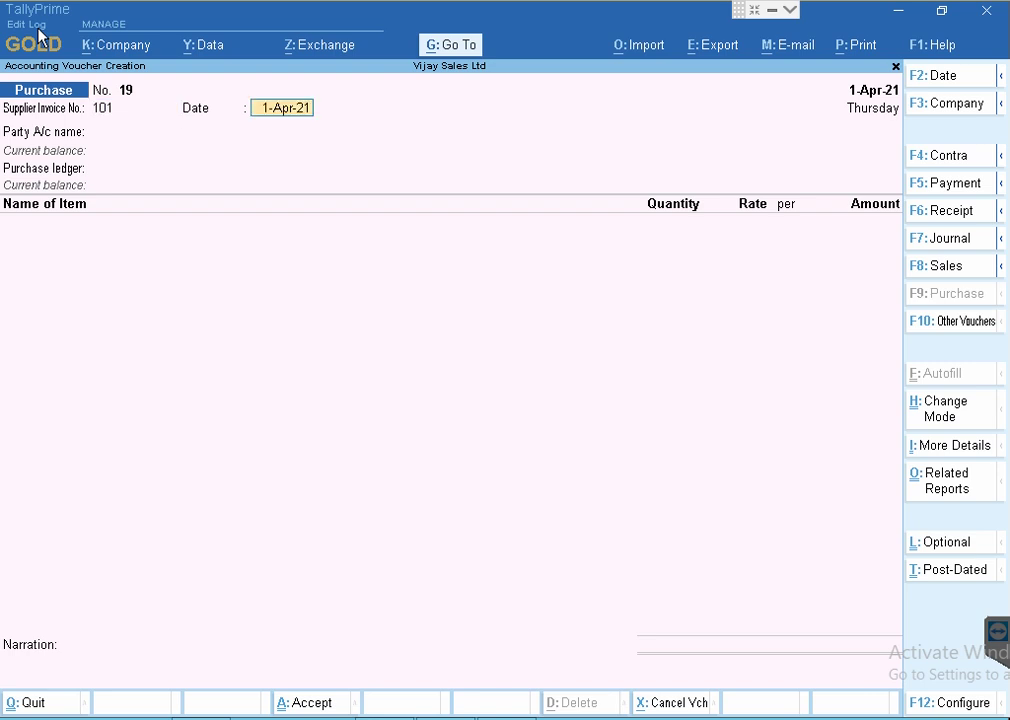
key("Return")
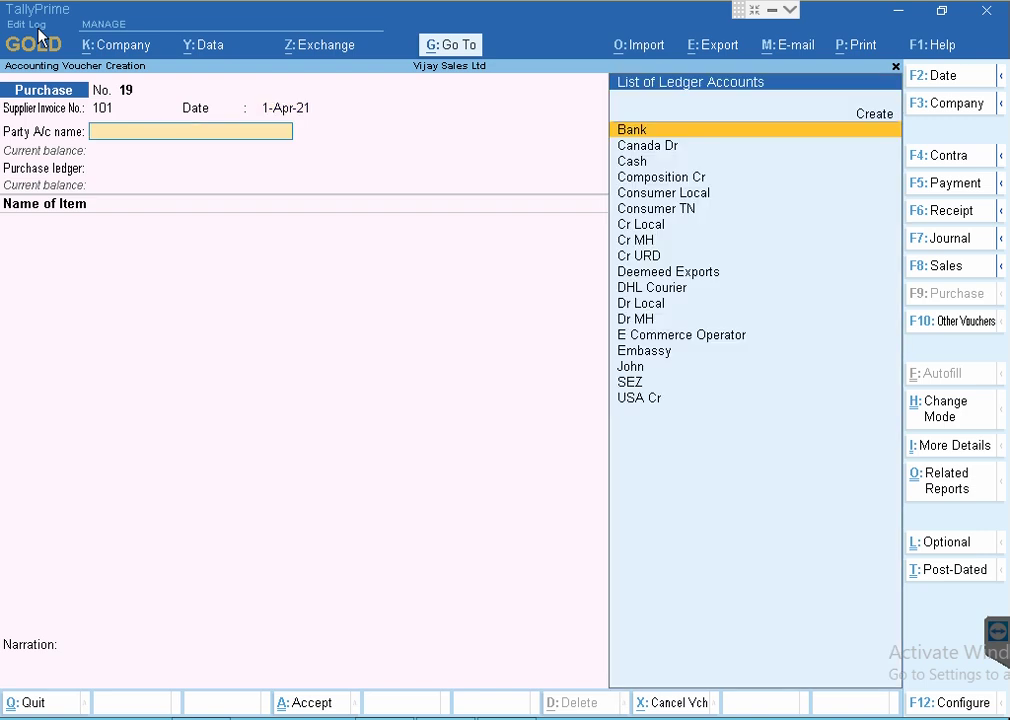
Set the party account to Consumer Local and the purchase ledger to Purchase, accepting the default party and tax classification details.
key("Down")
key("Down")
key("Down")
key("Down")
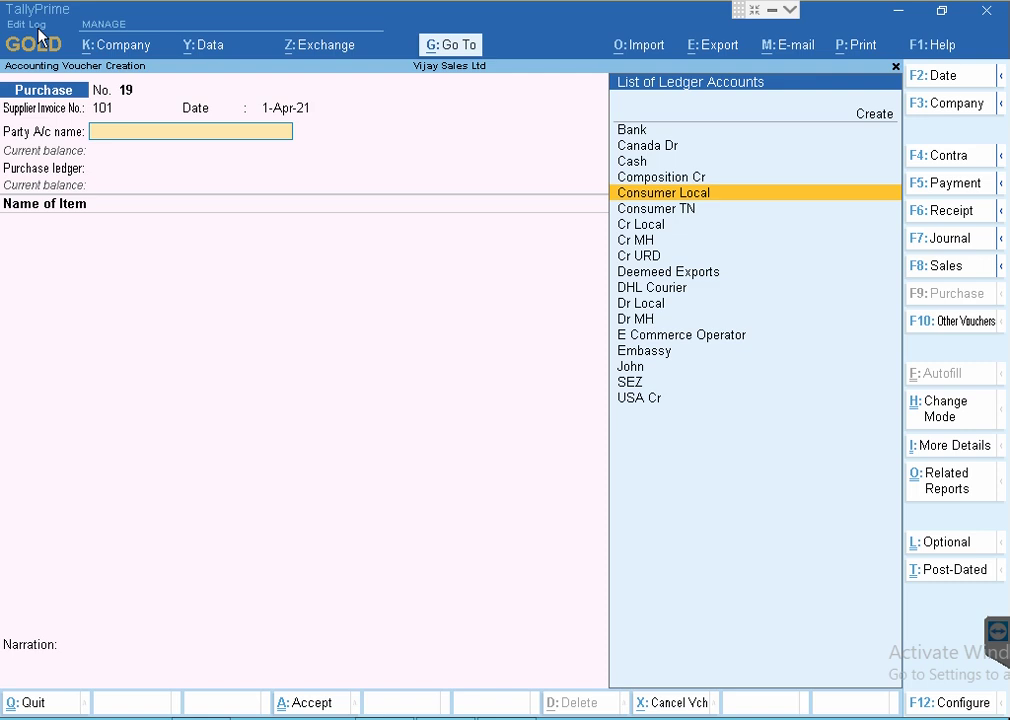
key("Return")
key("ctrl+a")
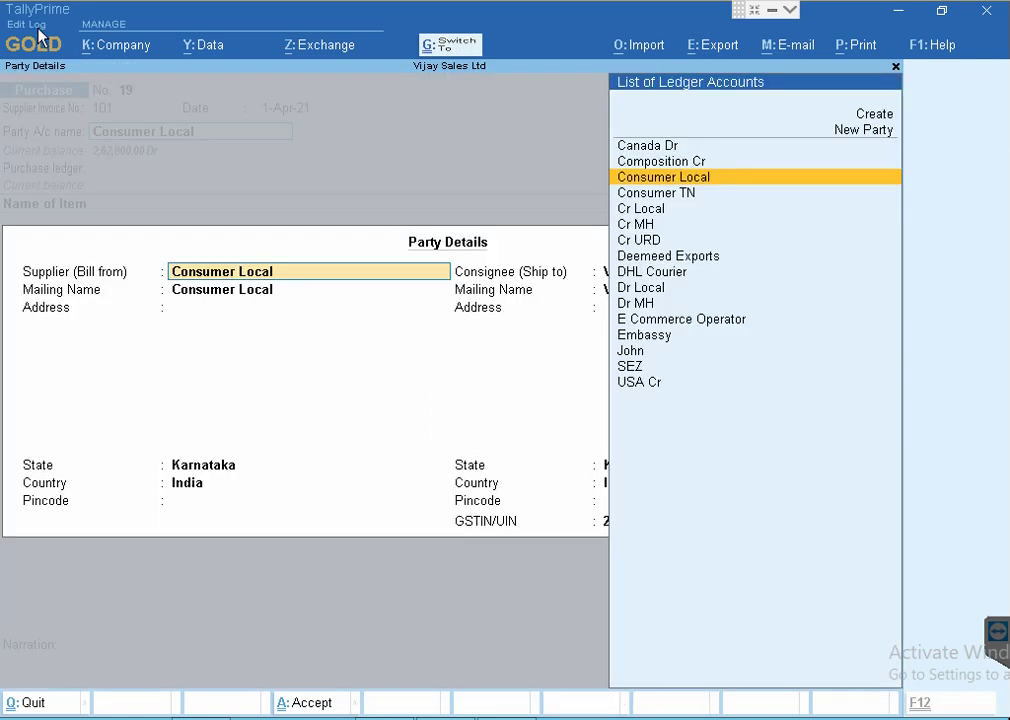
key("ctrl+a")
key("Down")
key("Return")
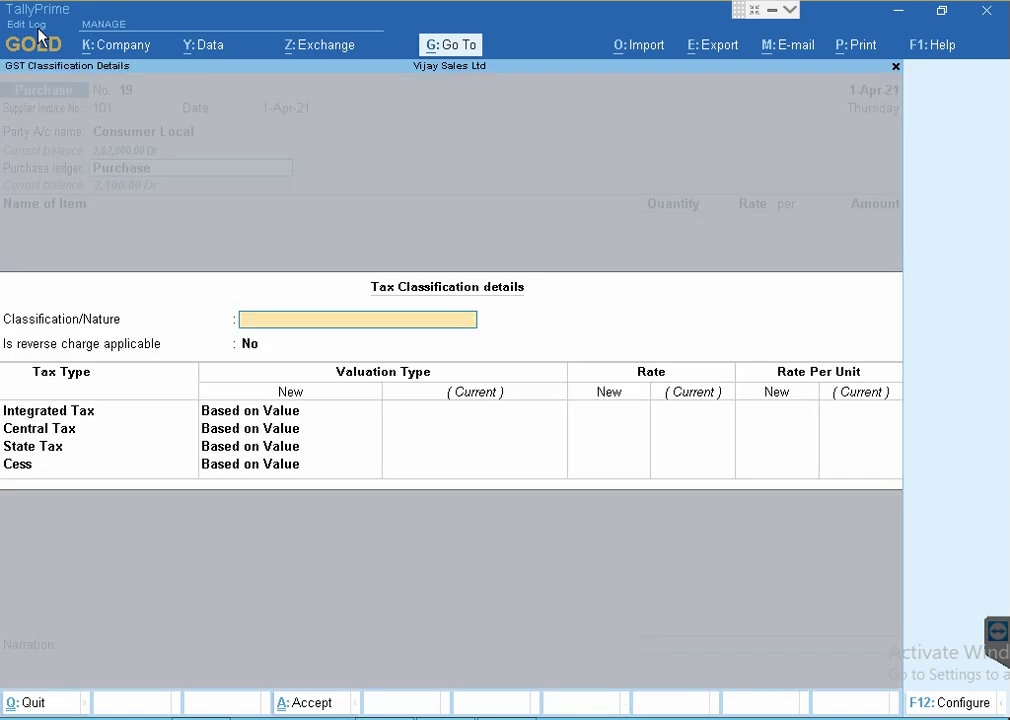
key("ctrl+a")
Add Item 5 to the purchase voucher with a quantity of 1 nos at a rate of 100.
key("Down")
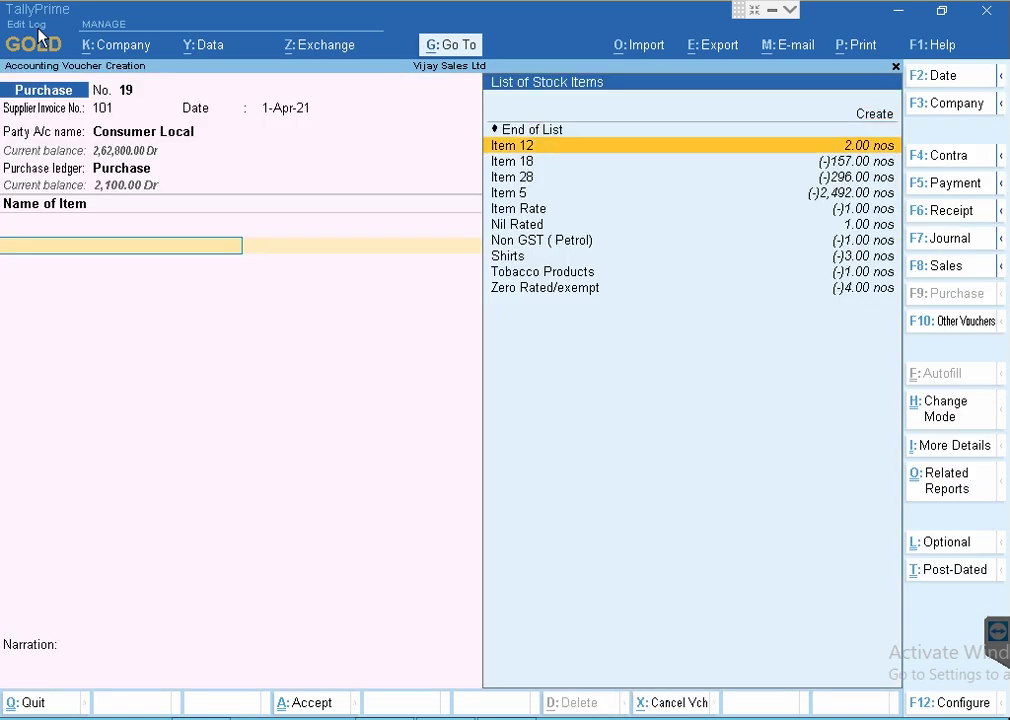
key("Down")
key("Down")
key("Down")
key("Return")
type("1")
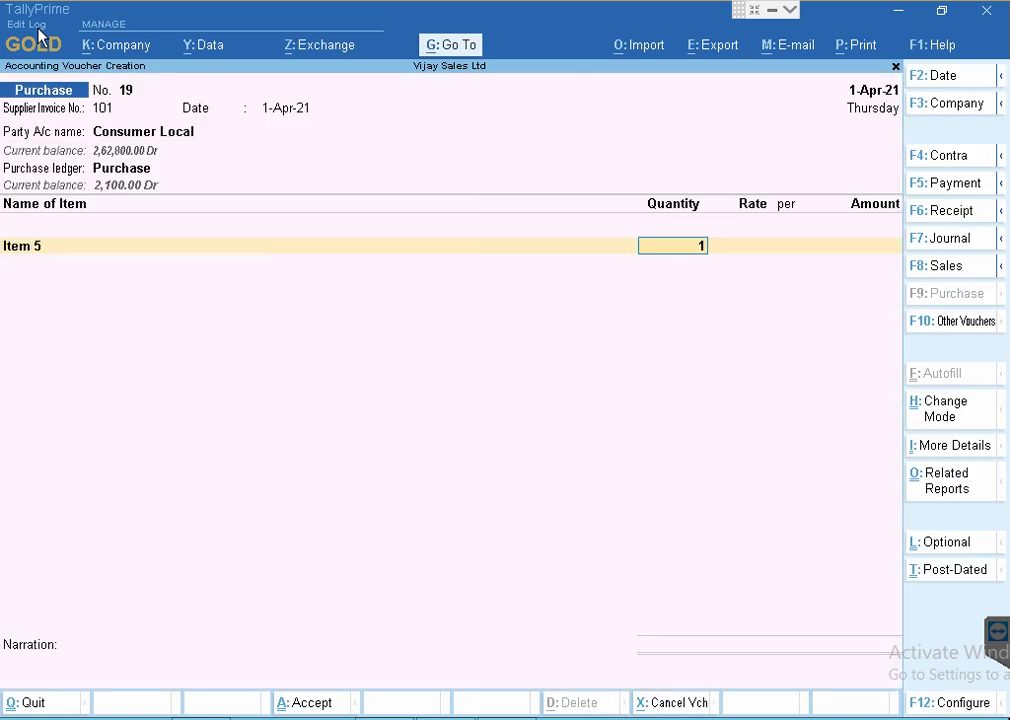
key("Return")
key("Return")
key("Return")
key("Return")
key("ctrl+a")
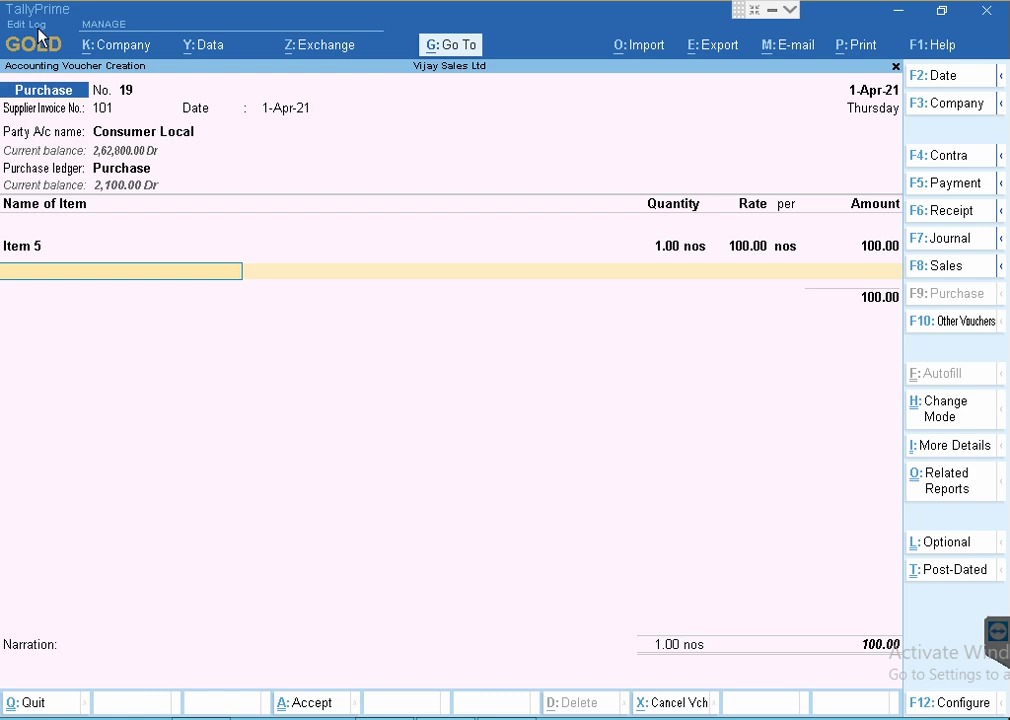
Add the CGST Common ledger below Item 5 and save the purchase voucher.
key("Return")
type("Cg")
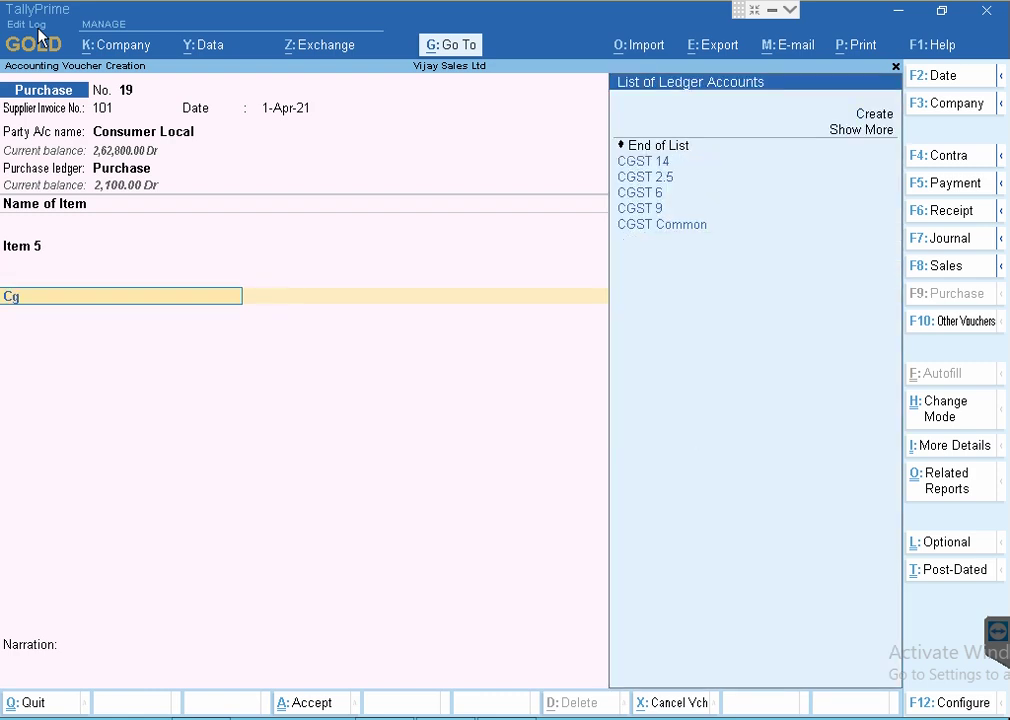
key("Down")
key("Down")
key("Down")
key("Down")
key("Return")
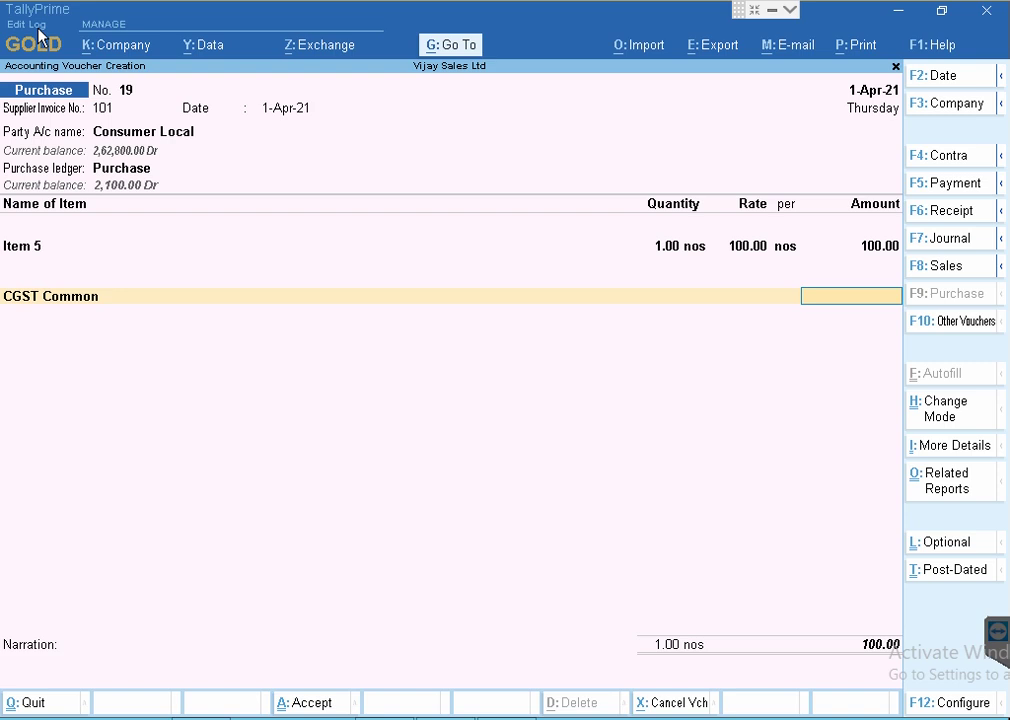
key("Return")
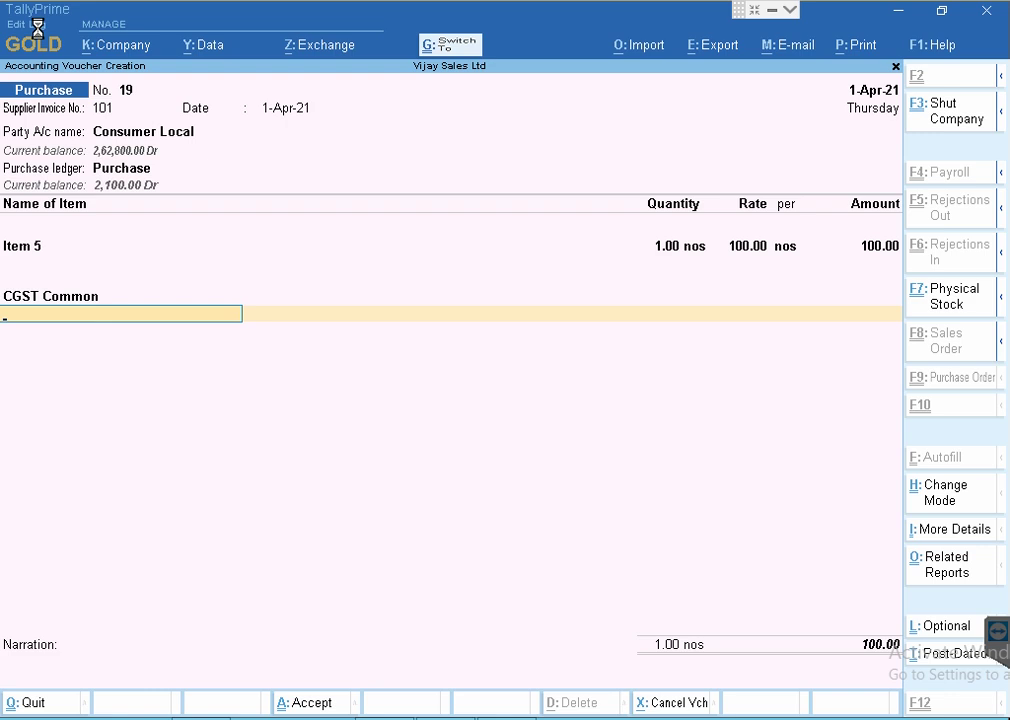
key("ctrl+a")
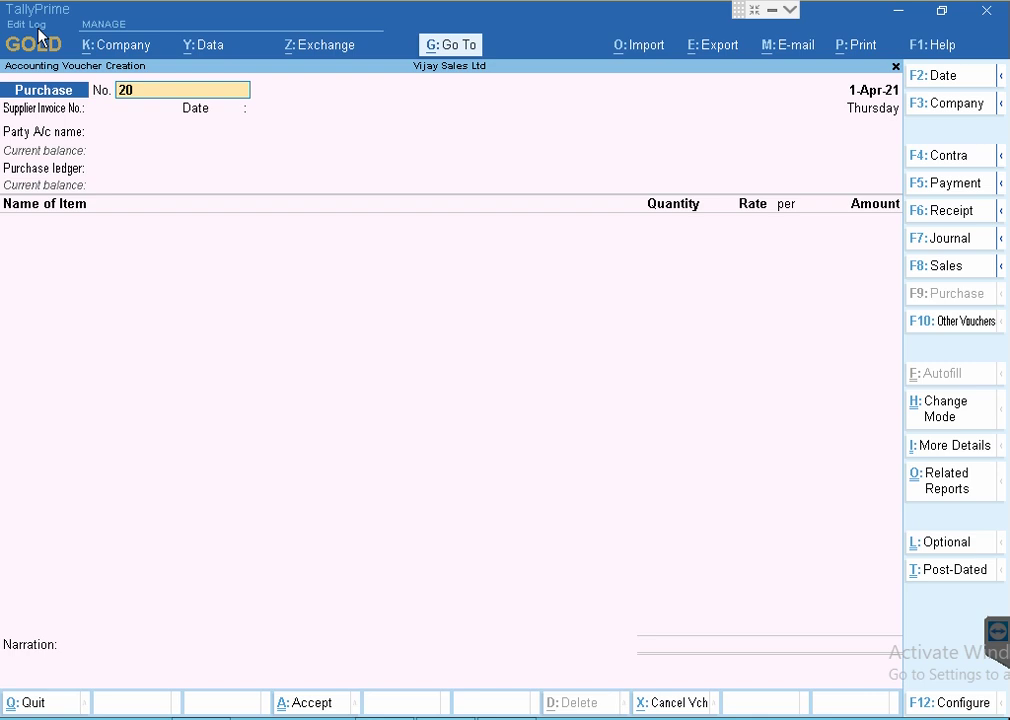
Leave voucher creation and display the Day Book for 1-Apr-21.
key("BackSpace")
key("BackSpace")
key("Escape")
key("Return")
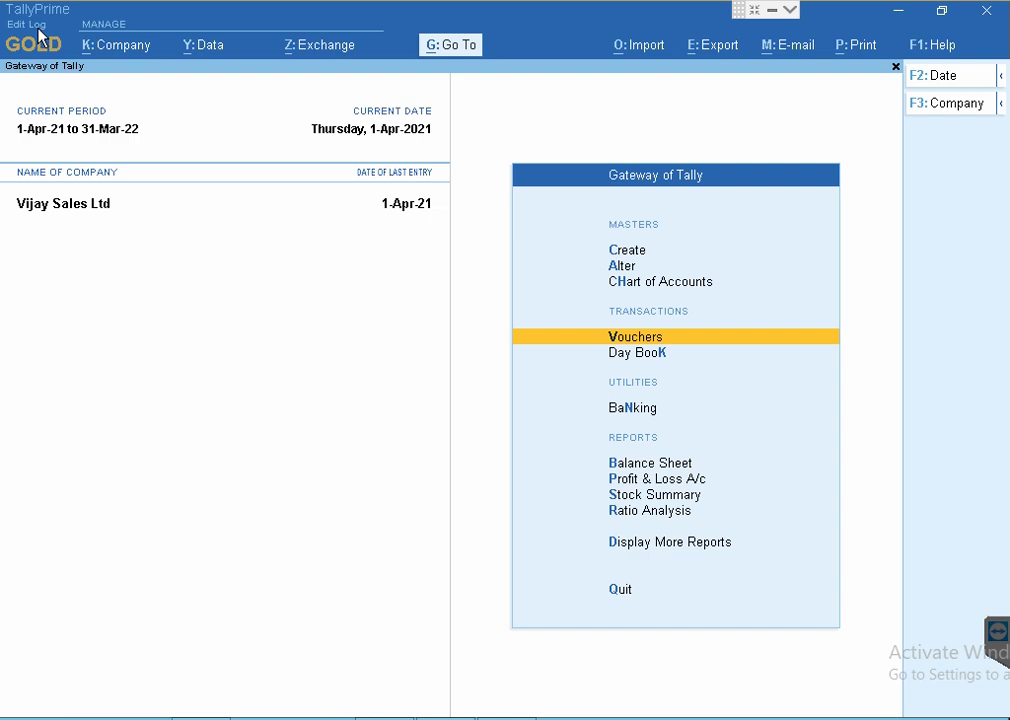
key("k")
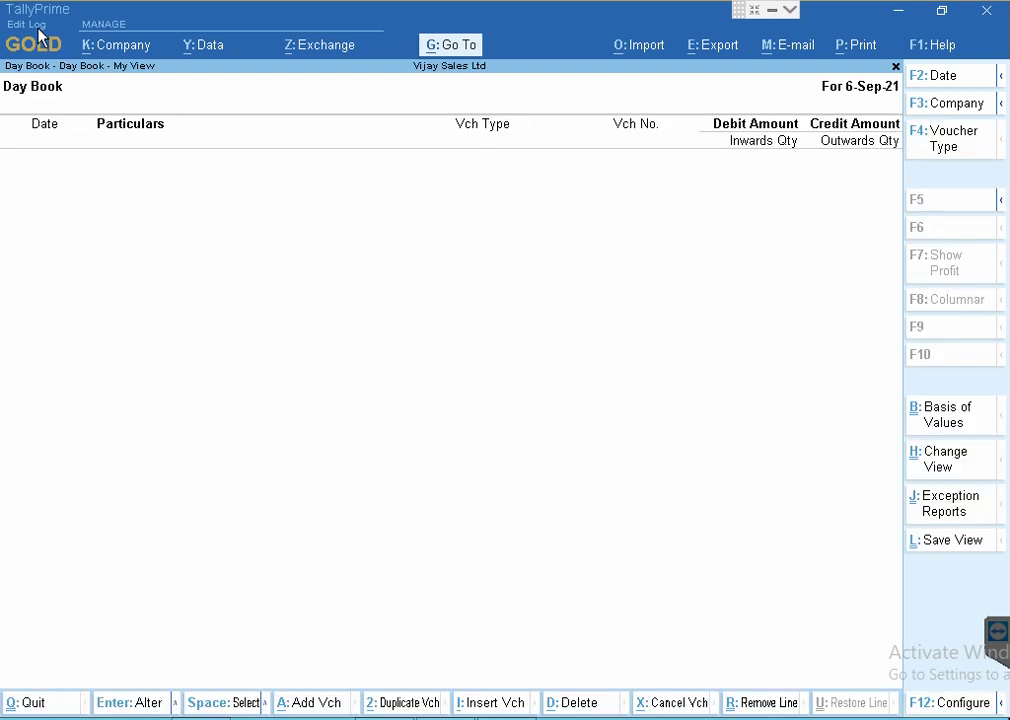
key("F2")
type("1a")
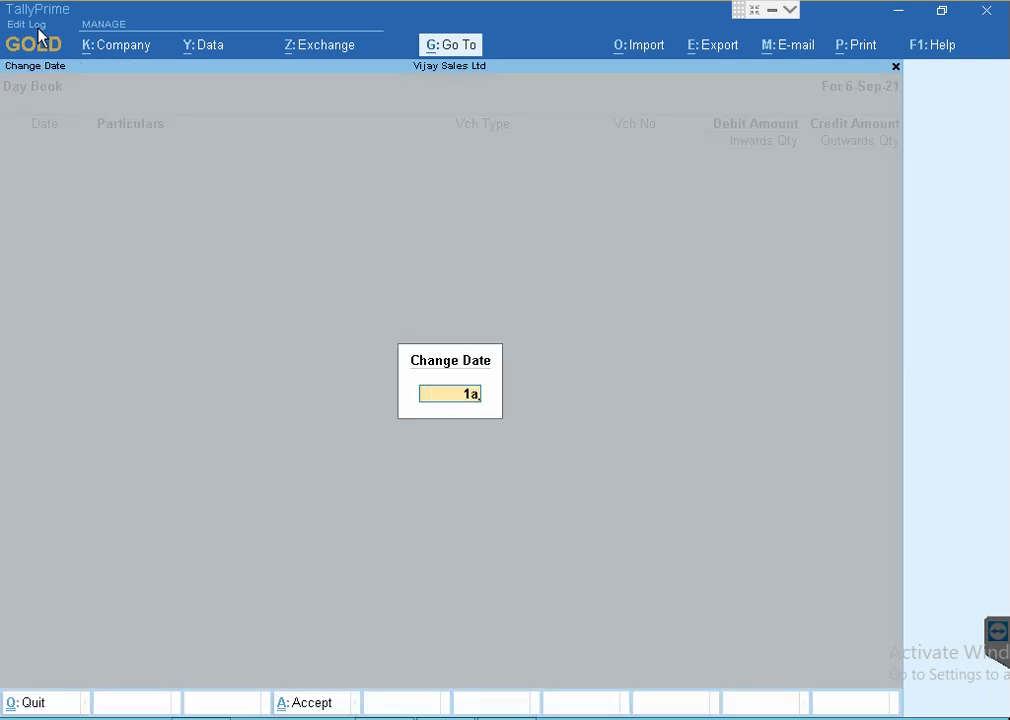
key("Return")
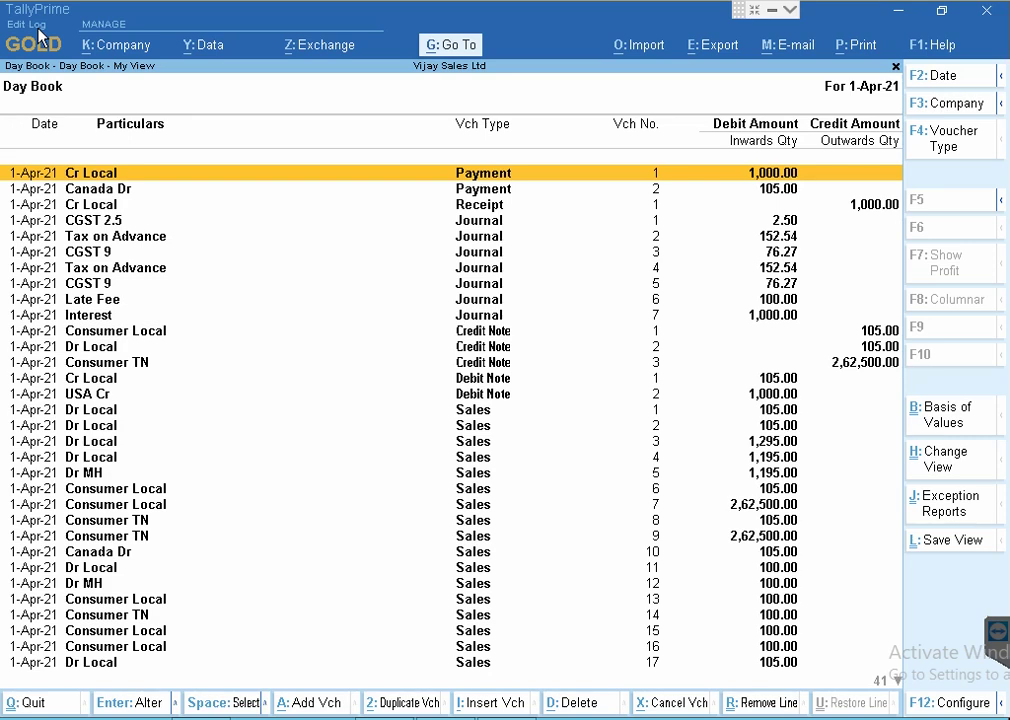
Limit the Day Book to Purchase vouchers.
key("F4")
key("Down")
key("Down")
key("Down")
key("Down")
key("Down")
key("Down")
key("Down")
key("Down")
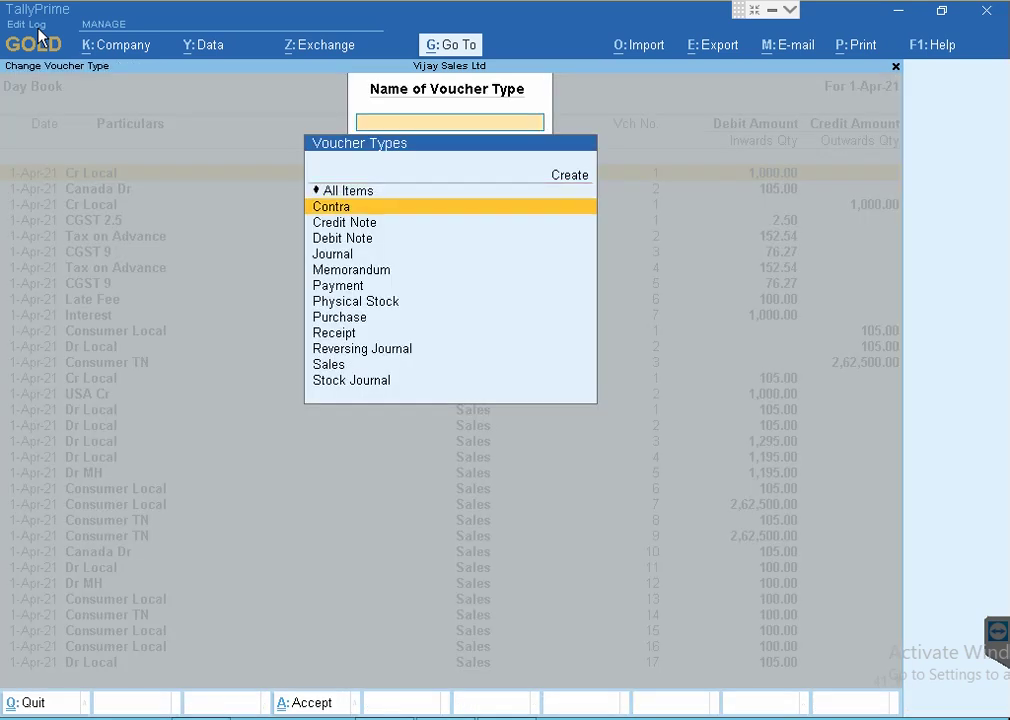
key("Return")
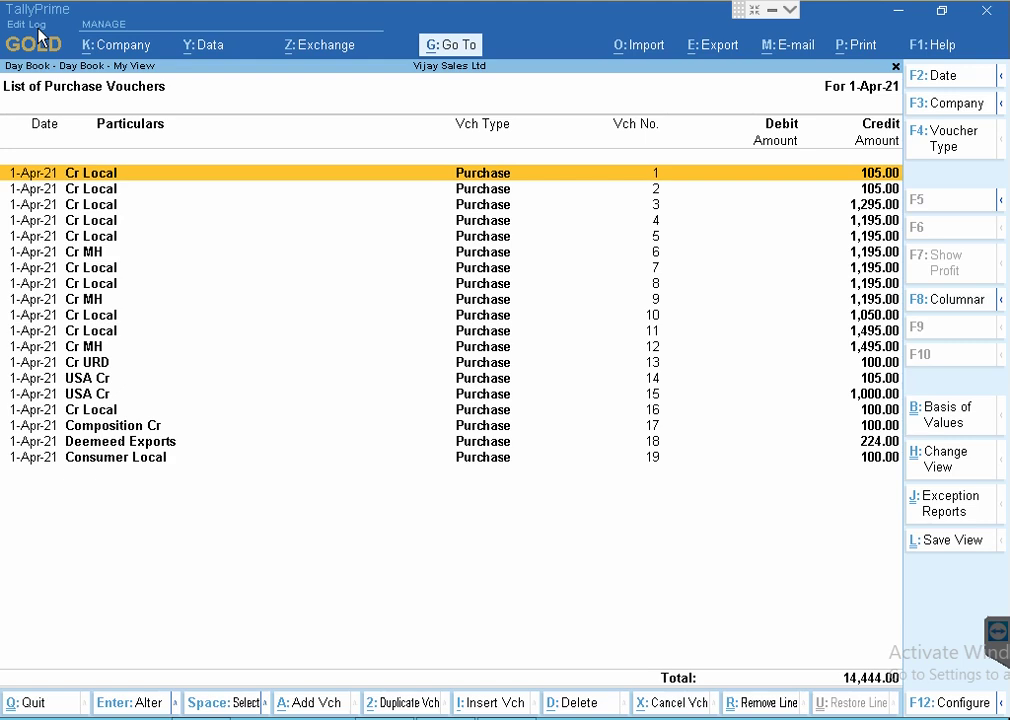
Open the Consumer Local purchase voucher, number 19, and view the details of version 1 in its edit log.
key("Down")
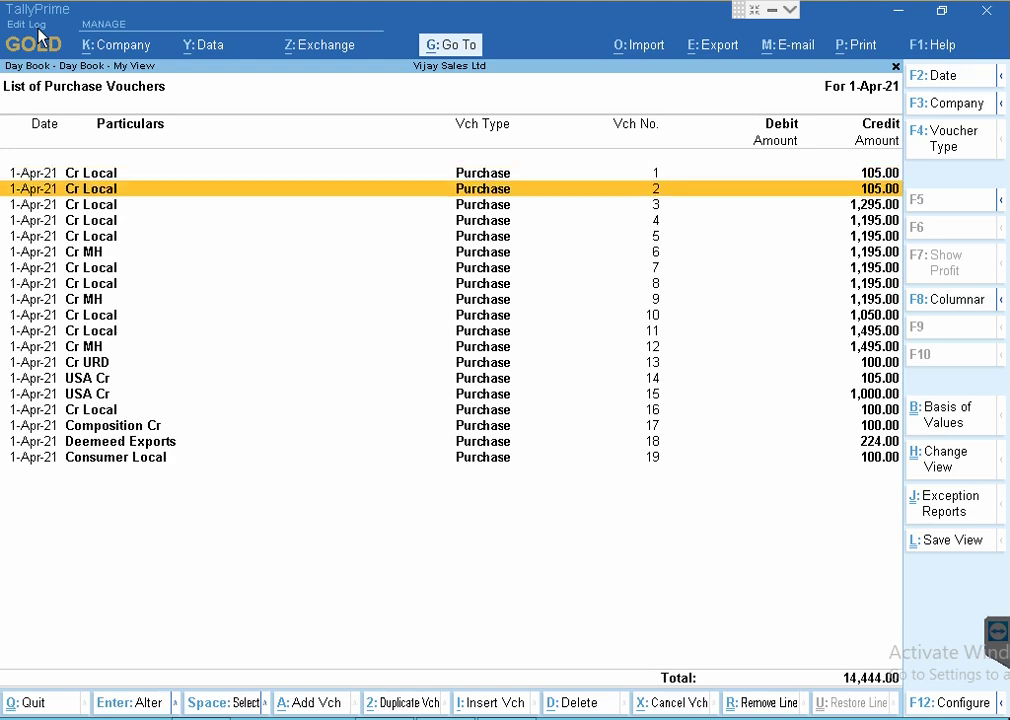
key("End")
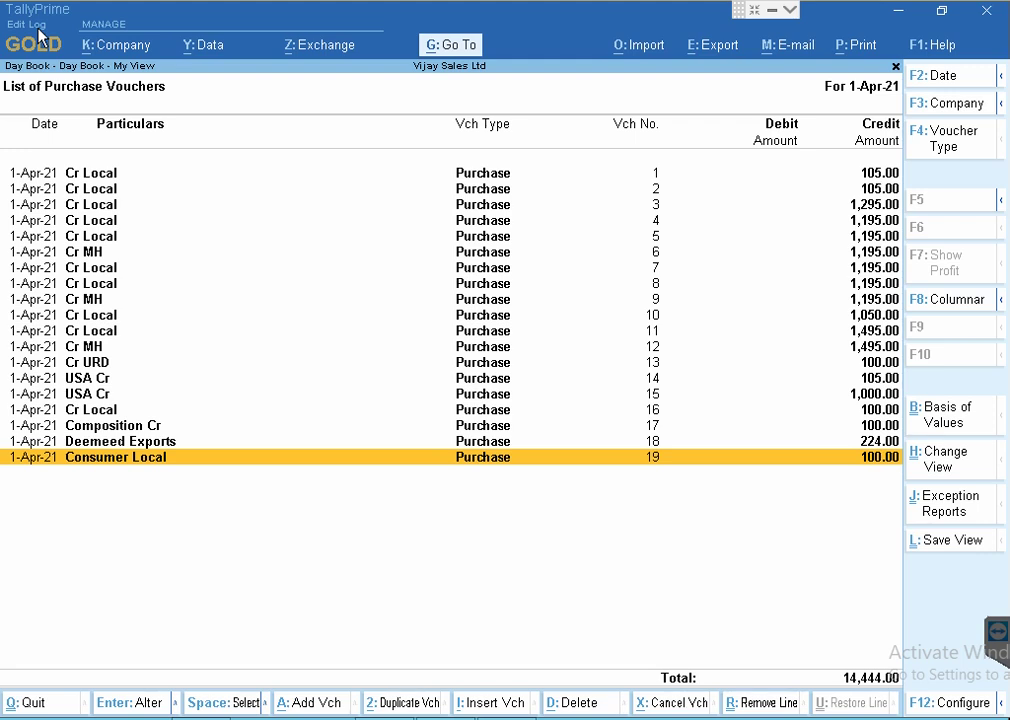
key("Return")
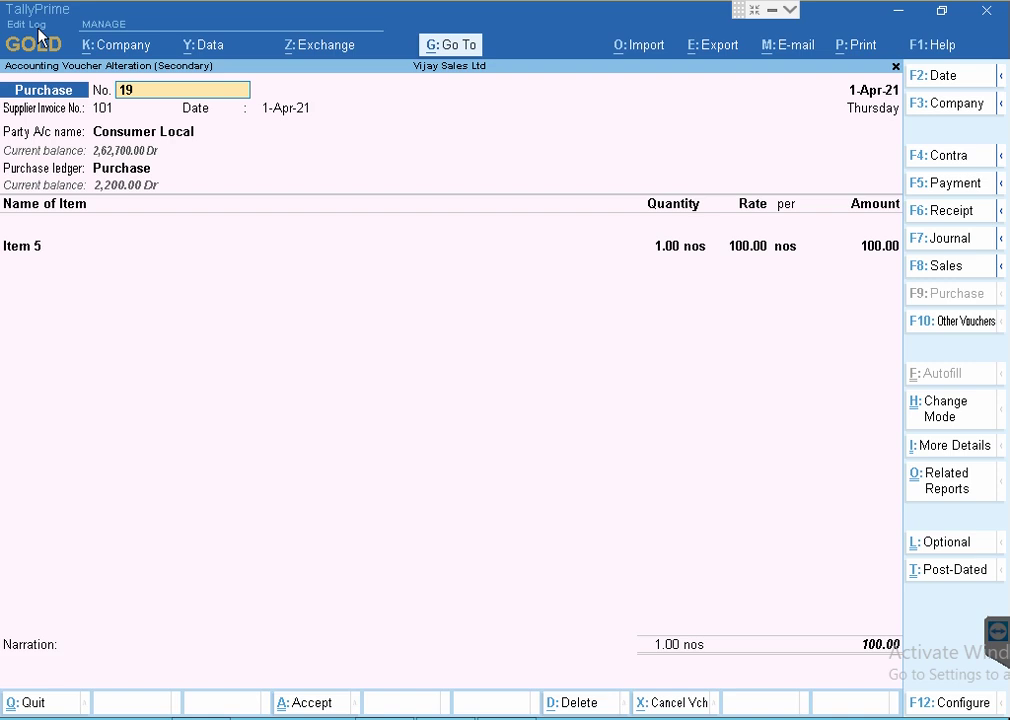
left_click(39, 28)
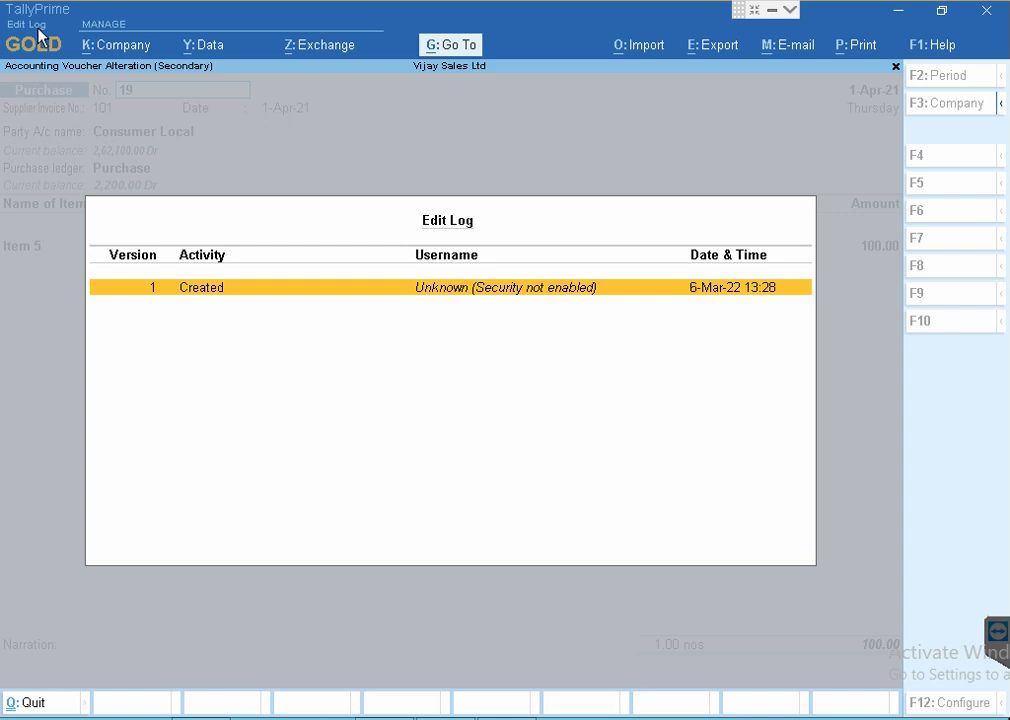
key("Return")
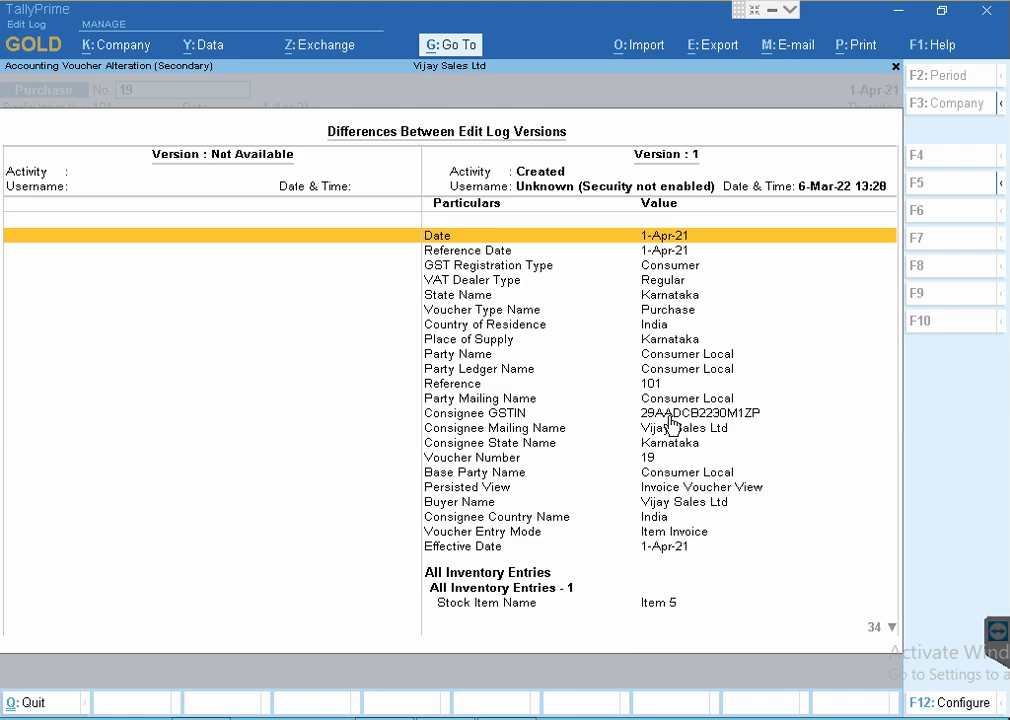
Close the edit log, the purchase voucher and the Day Book to return to the Gateway of Tally.
key("Escape")
key("Escape")
key("Escape")
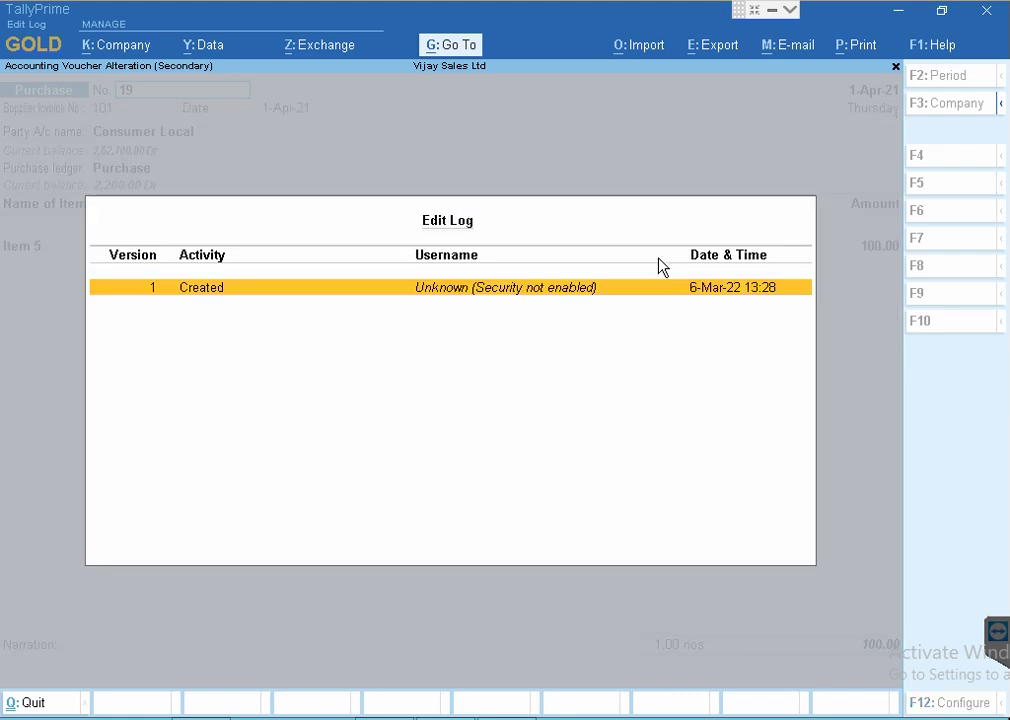
key("y")
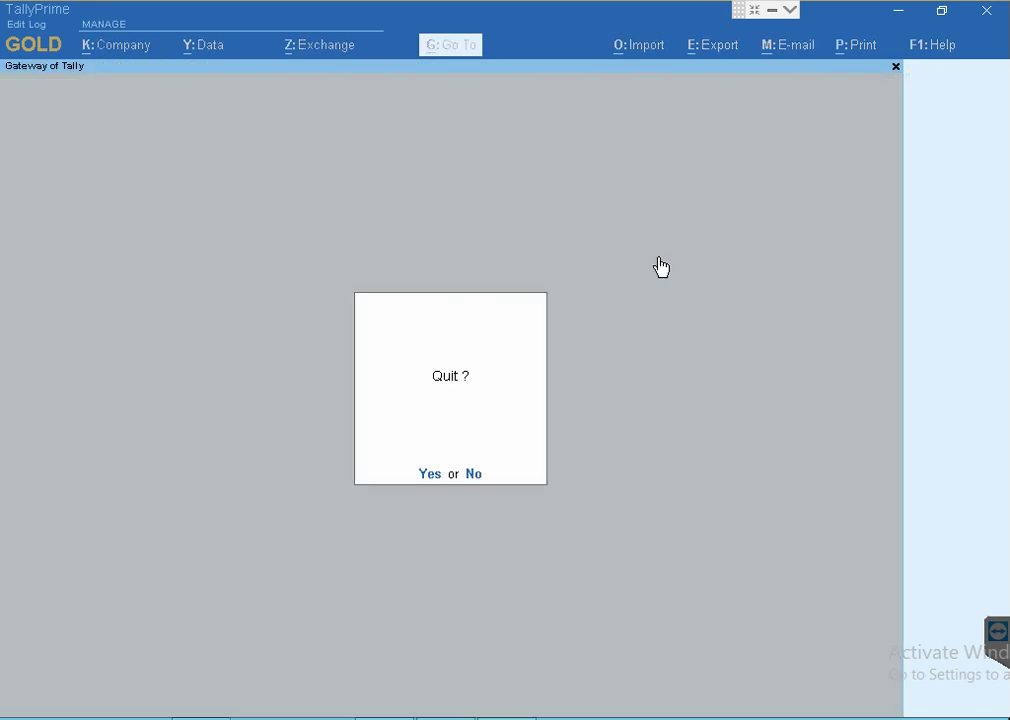
Stay in the program and open Vijay Sales Ltd for alteration, enabling control of user access to company data.
key("n")
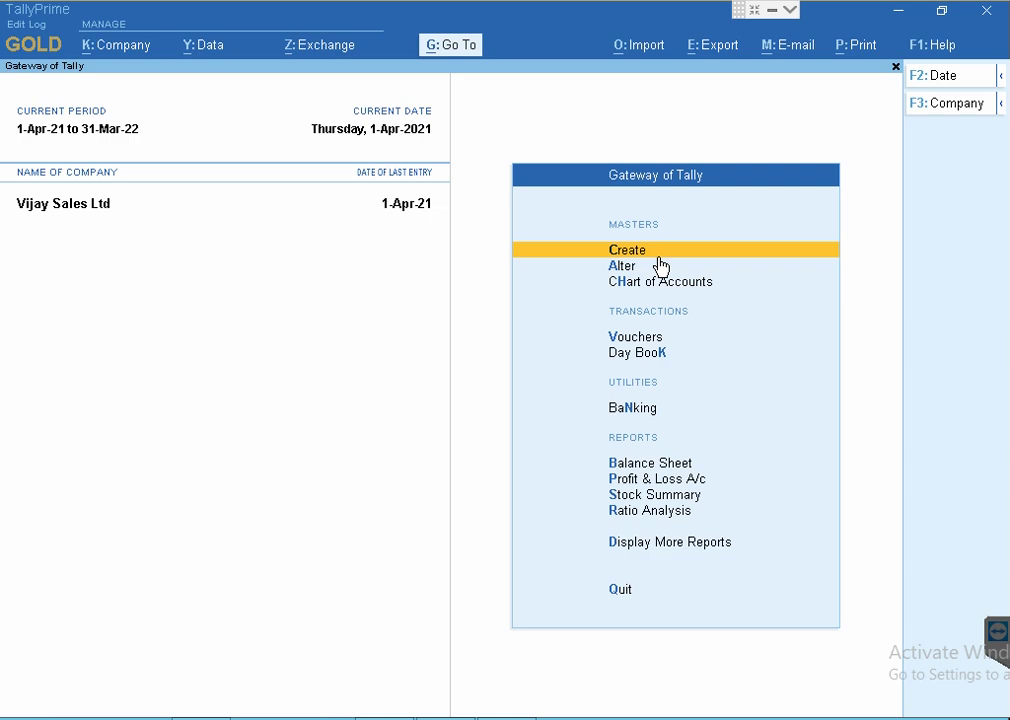
key("alt")
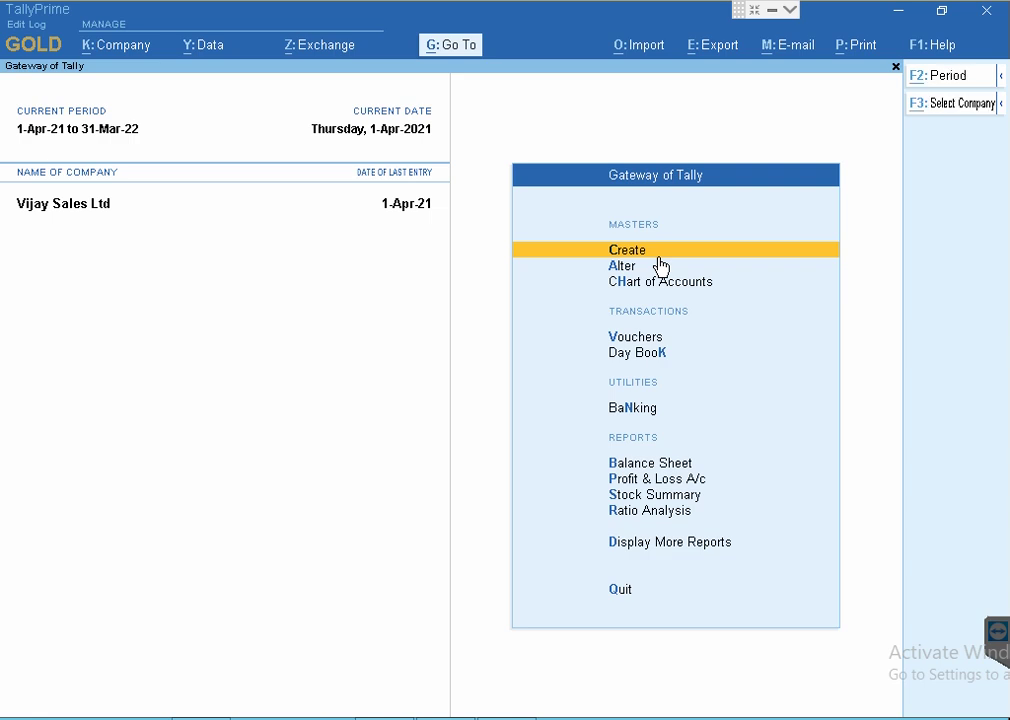
key("alt+k")
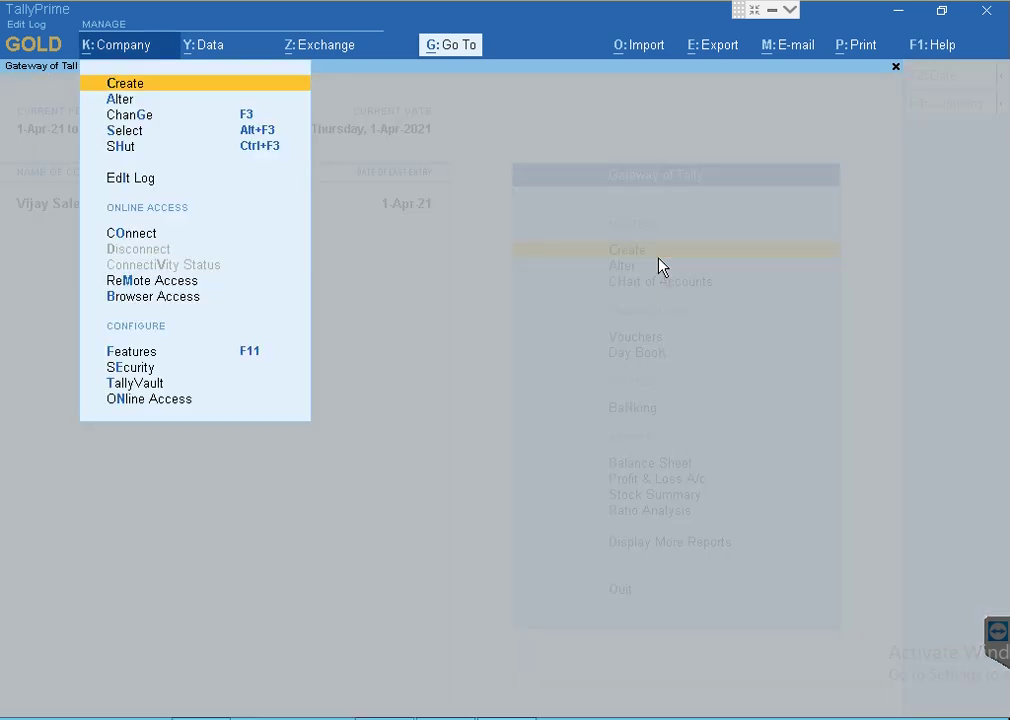
key("Down")
key("Return")
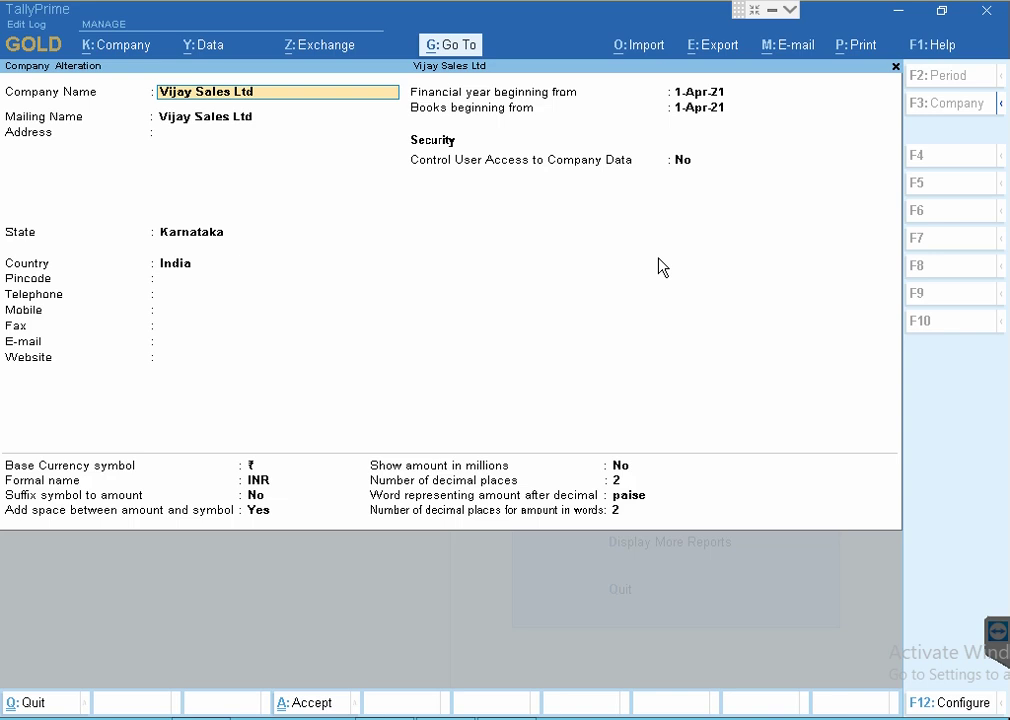
left_click(687, 166)
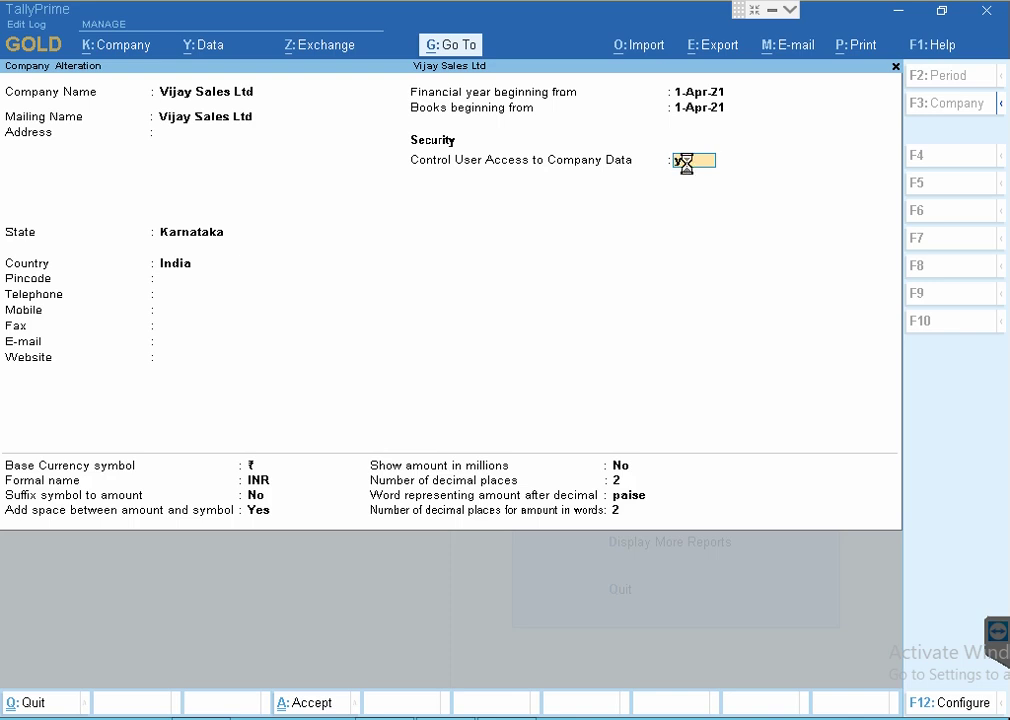
key("y")
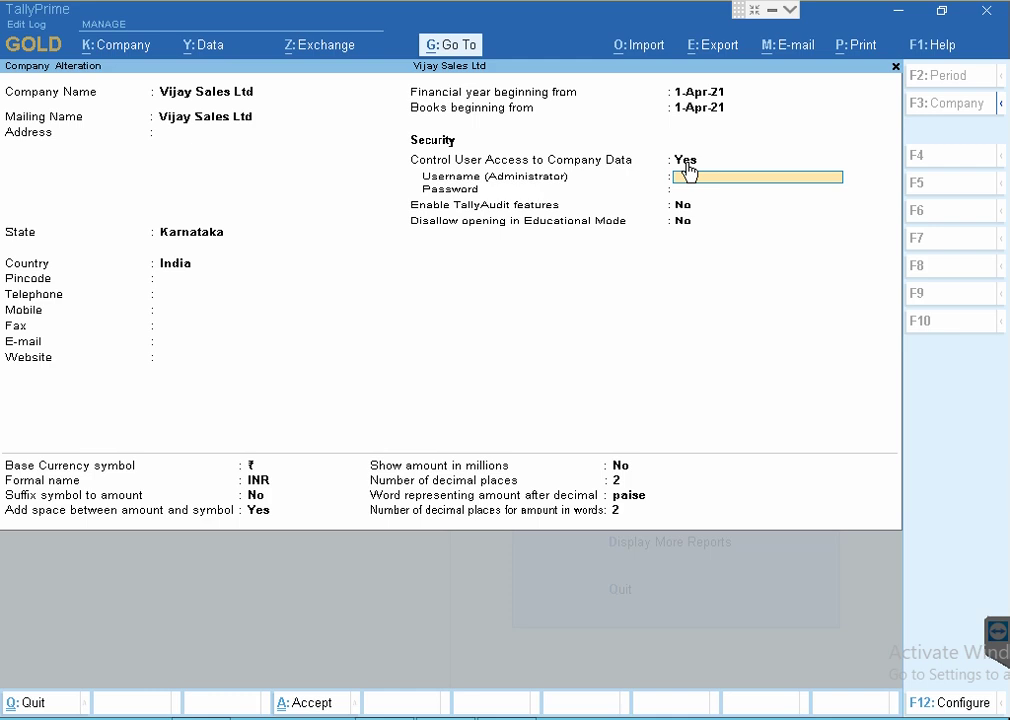
Set the administrator username to user1, enter and confirm the administrator password, and save the company alteration.
type("user1")
key("Return")
type("1")
key("Return")
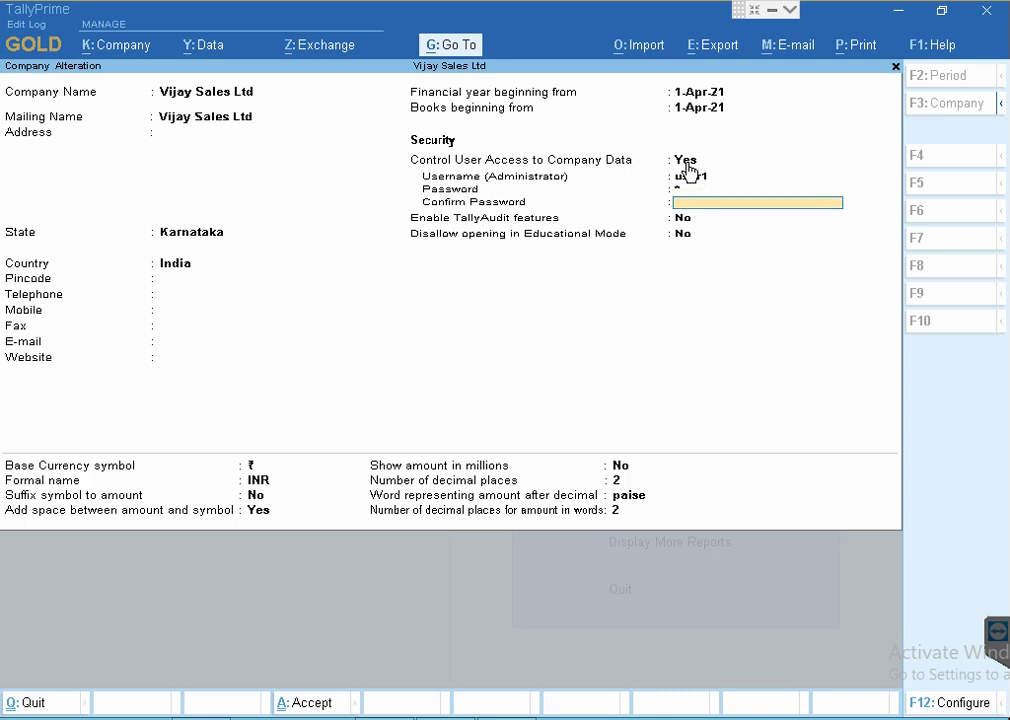
type("1")
key("Return")
key("Return")
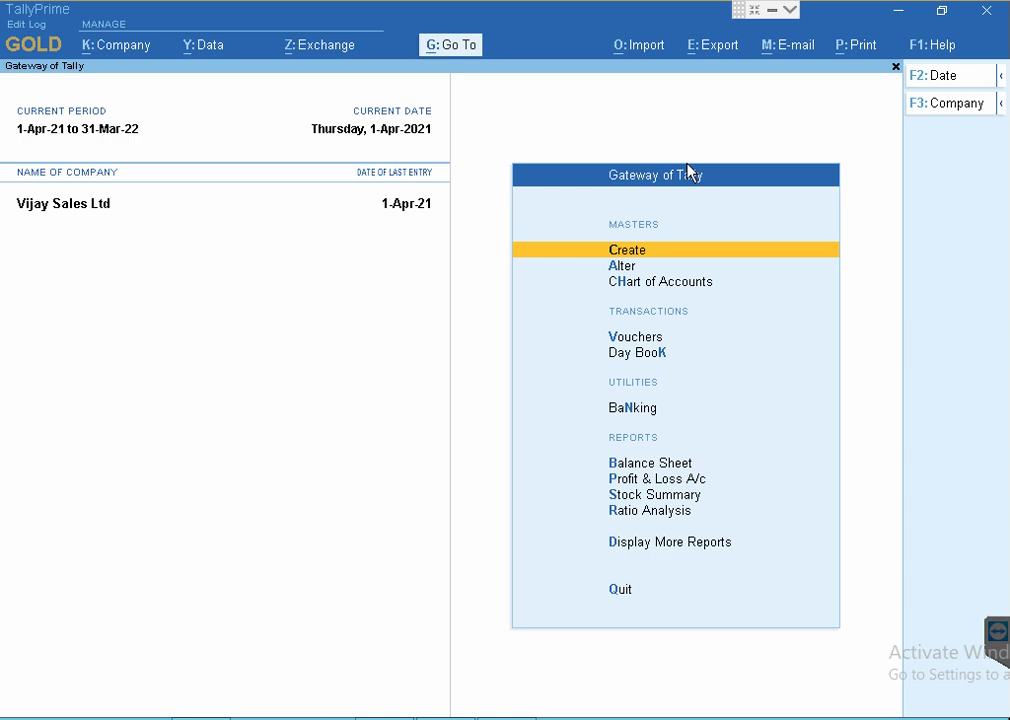
View the logged-in users of Vijay Sales Ltd in the Change User form and close it without changing the user.
key("alt+k")
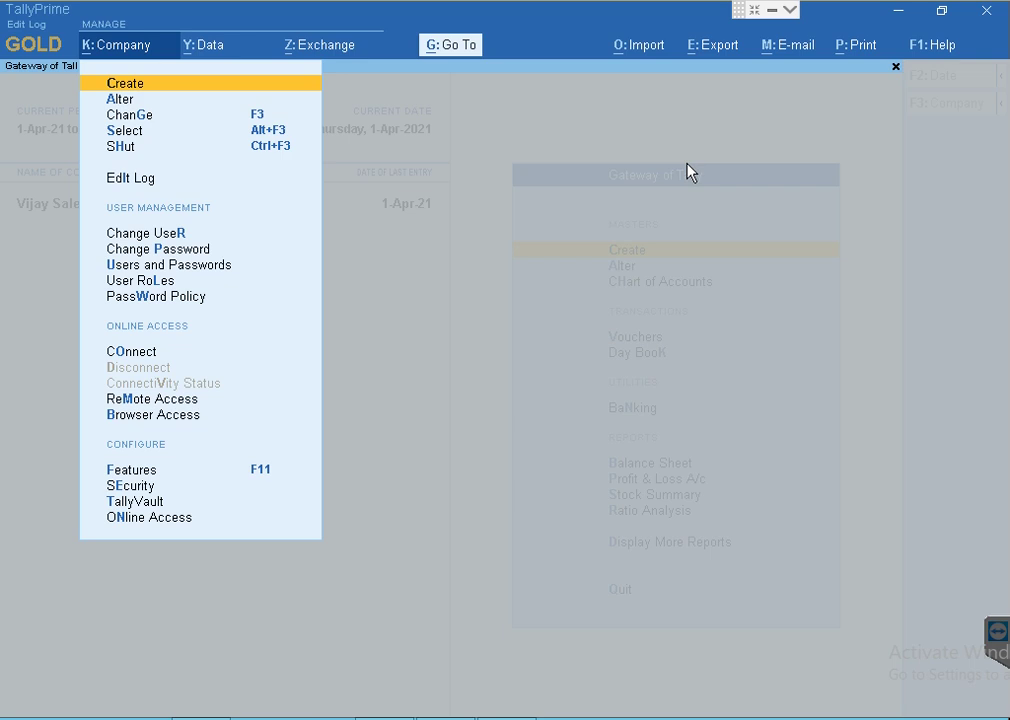
key("Down")
key("Down")
key("Down")
key("Down")
key("Down")
key("Down")
key("Down")
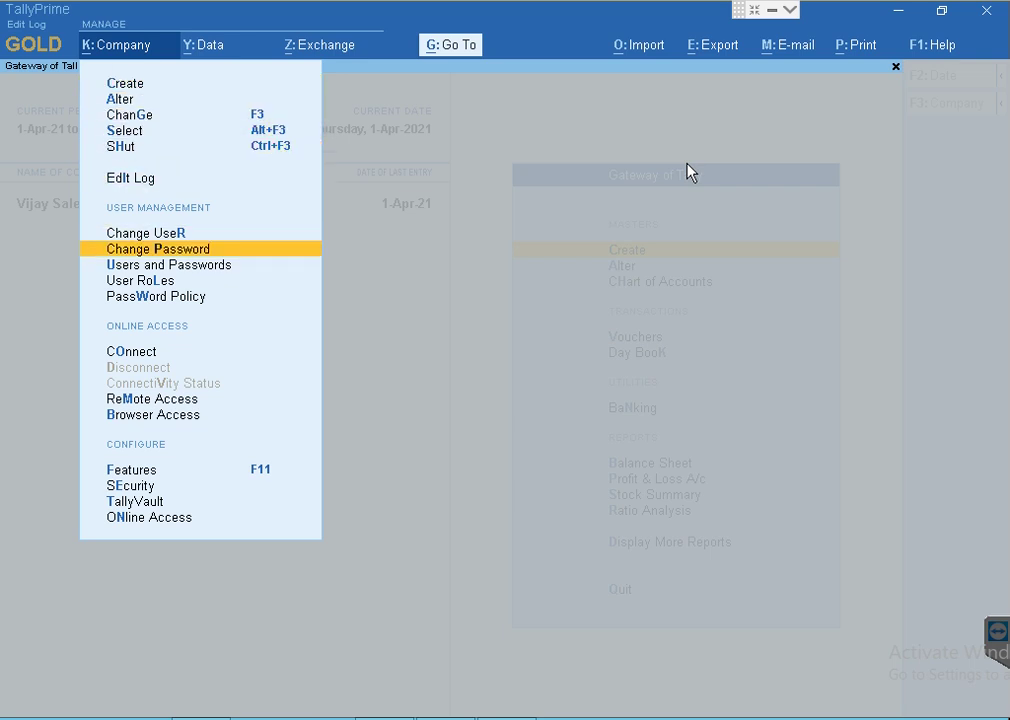
key("Up")
key("Return")
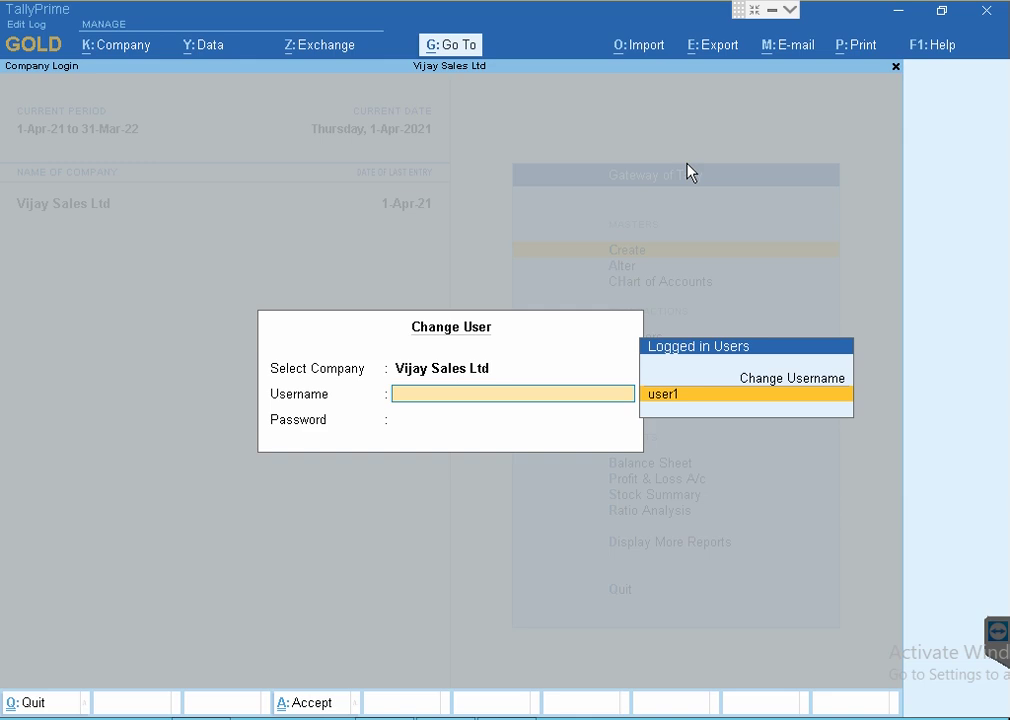
key("Escape")
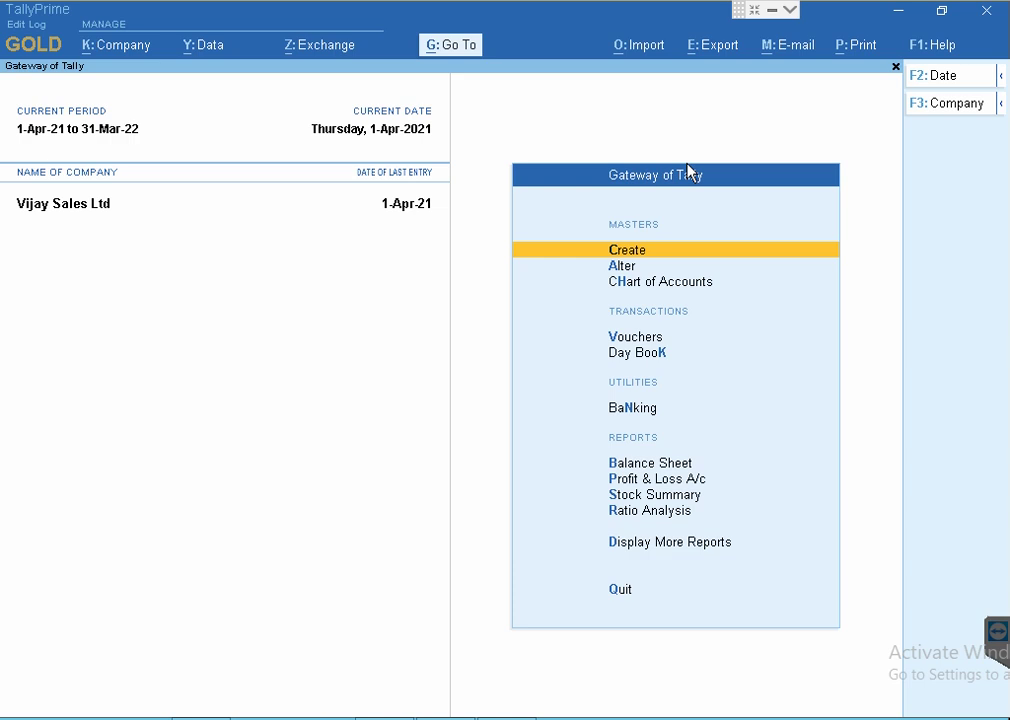
Display the Day Book for 1-Apr-21.
key("k")
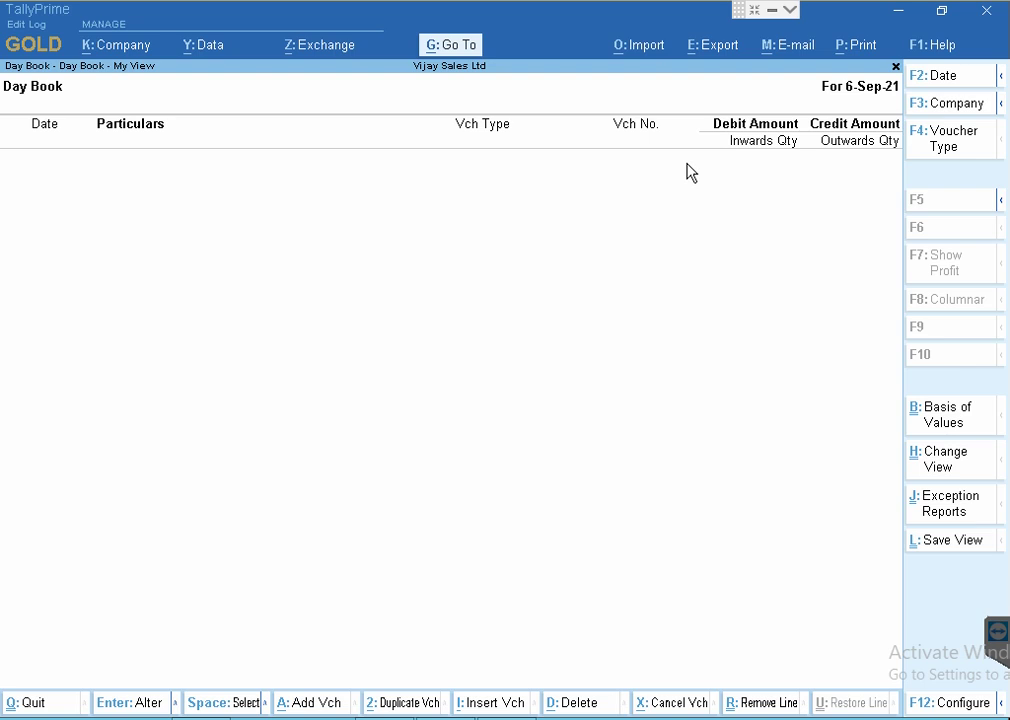
key("F2")
type("1")
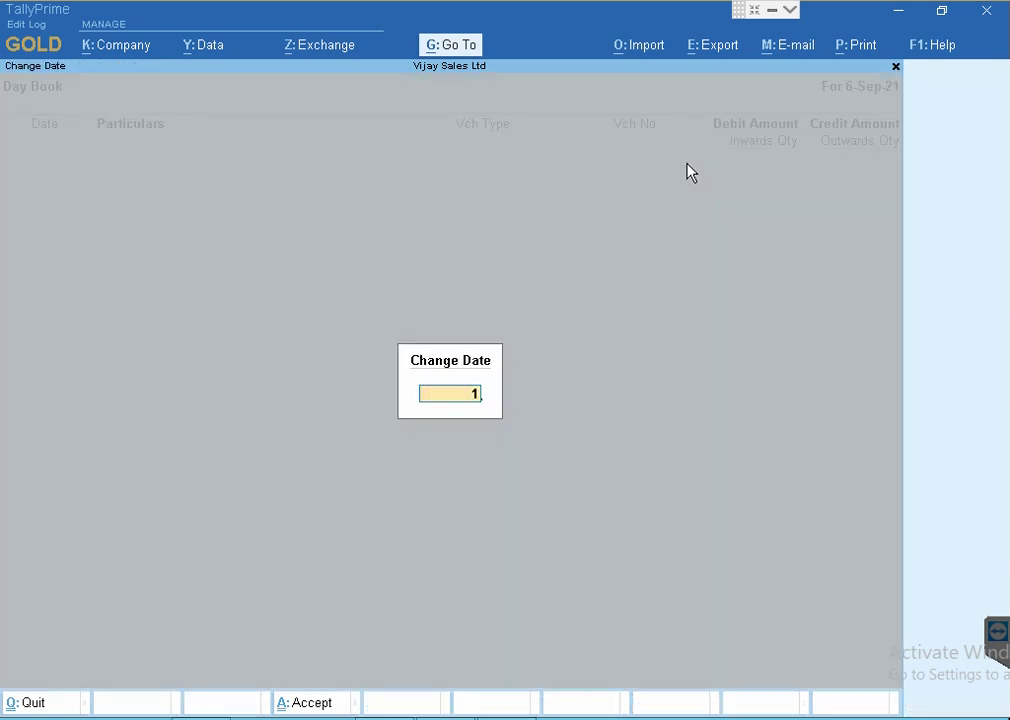
type("a")
key("Return")
Restrict the Day Book list to the Purchase voucher type.
key("F4")
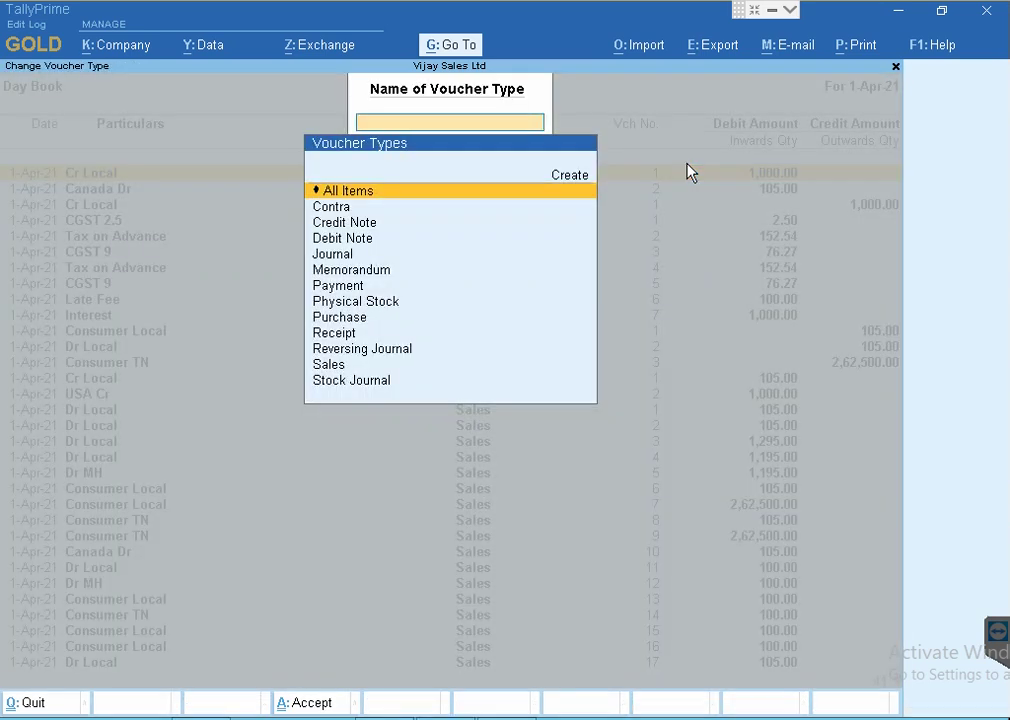
key("Down")
key("Down")
key("Down")
key("Down")
key("Down")
key("Down")
key("Down")
key("Down")
key("Down")
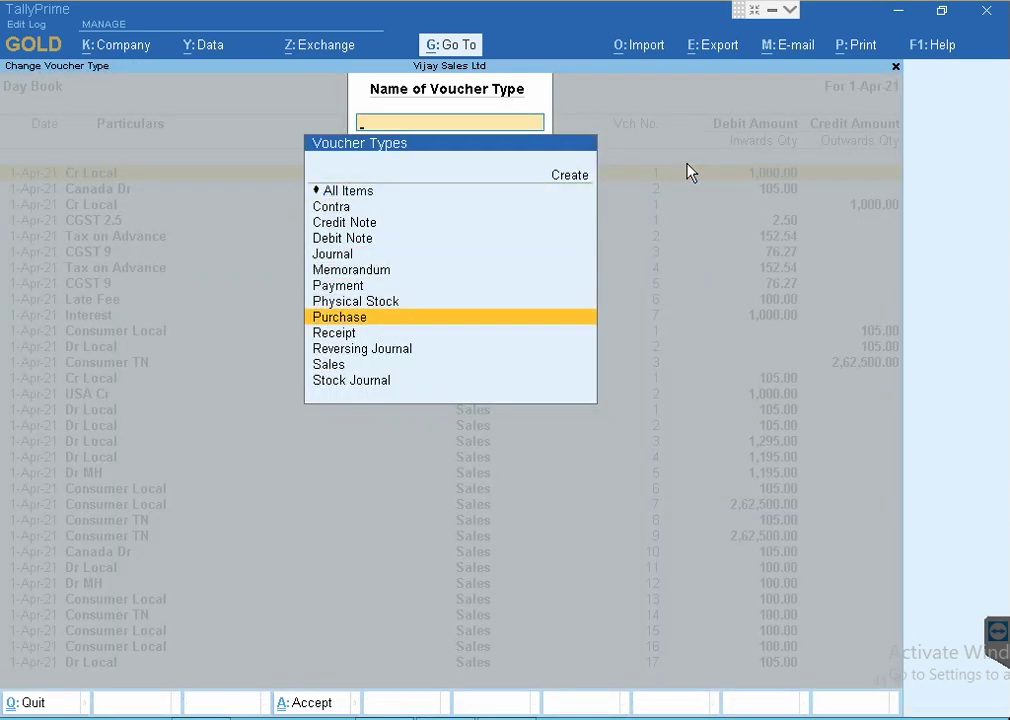
key("Return")
Open the Consumer Local purchase voucher, number 19, and set its supplier invoice number to 102.
key("Down")
key("End")
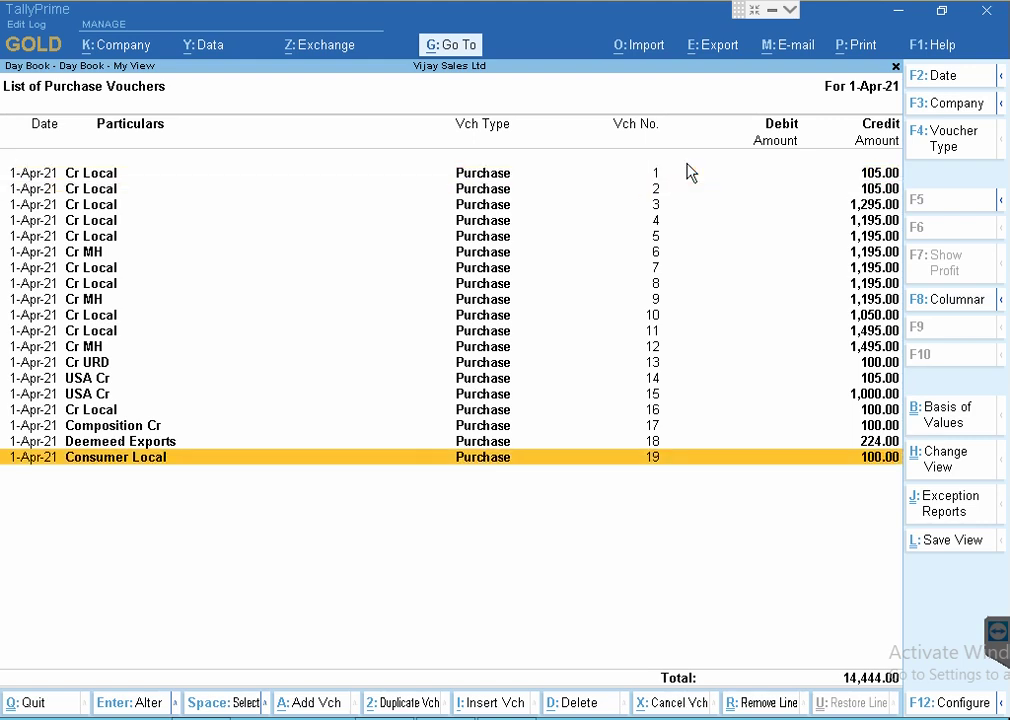
key("Return")
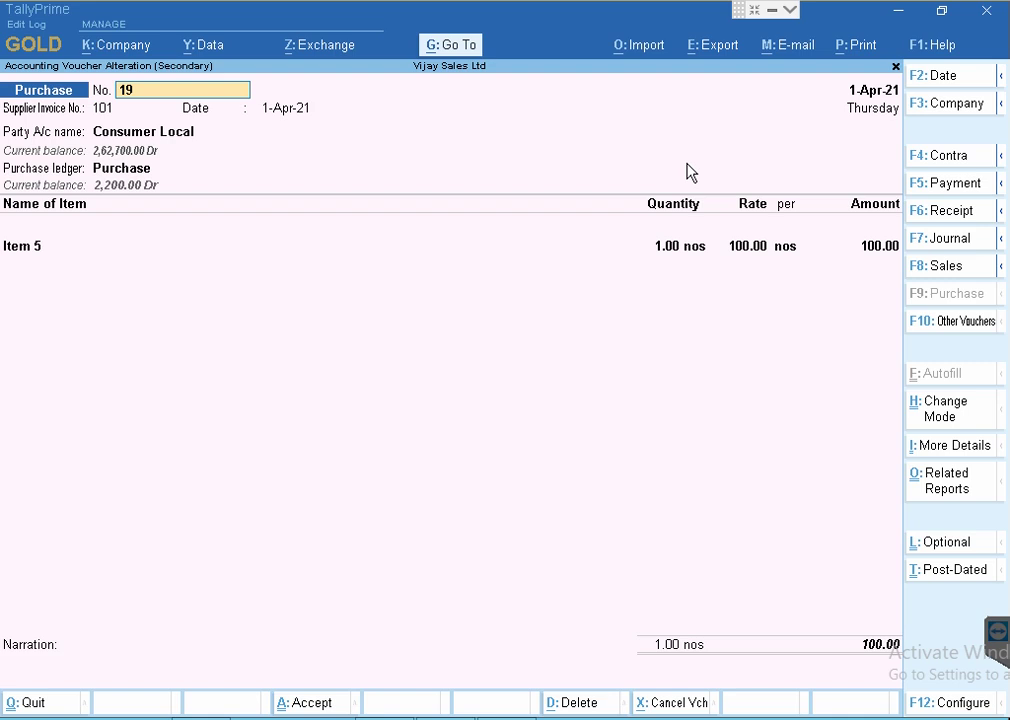
key("Return")
key("Return")
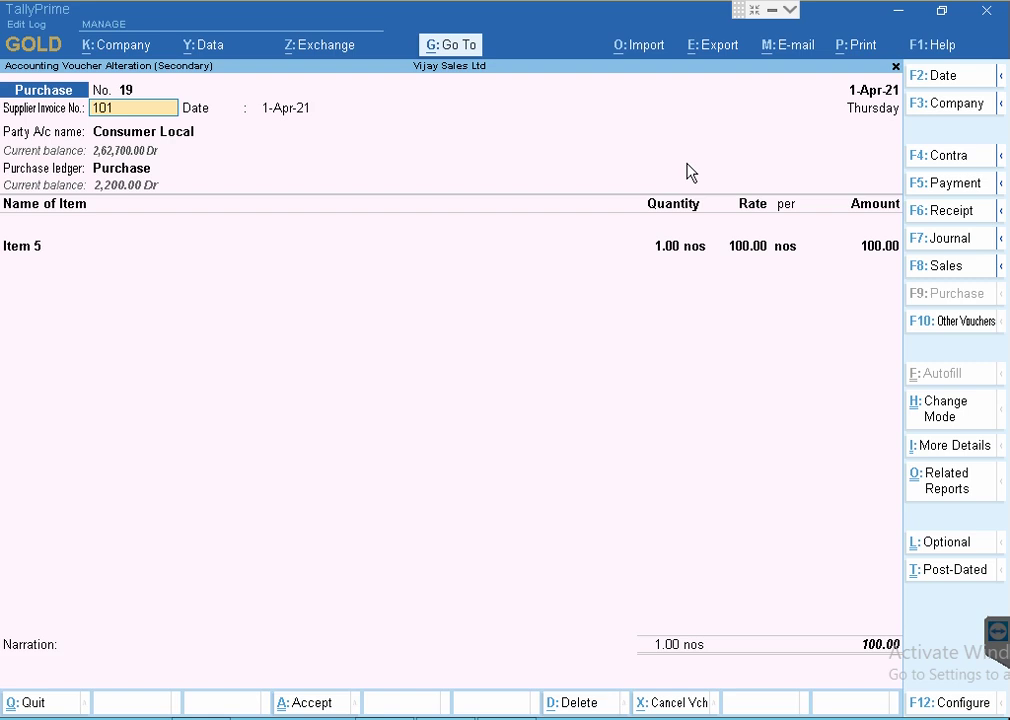
type("102")
key("Return")
key("Return")
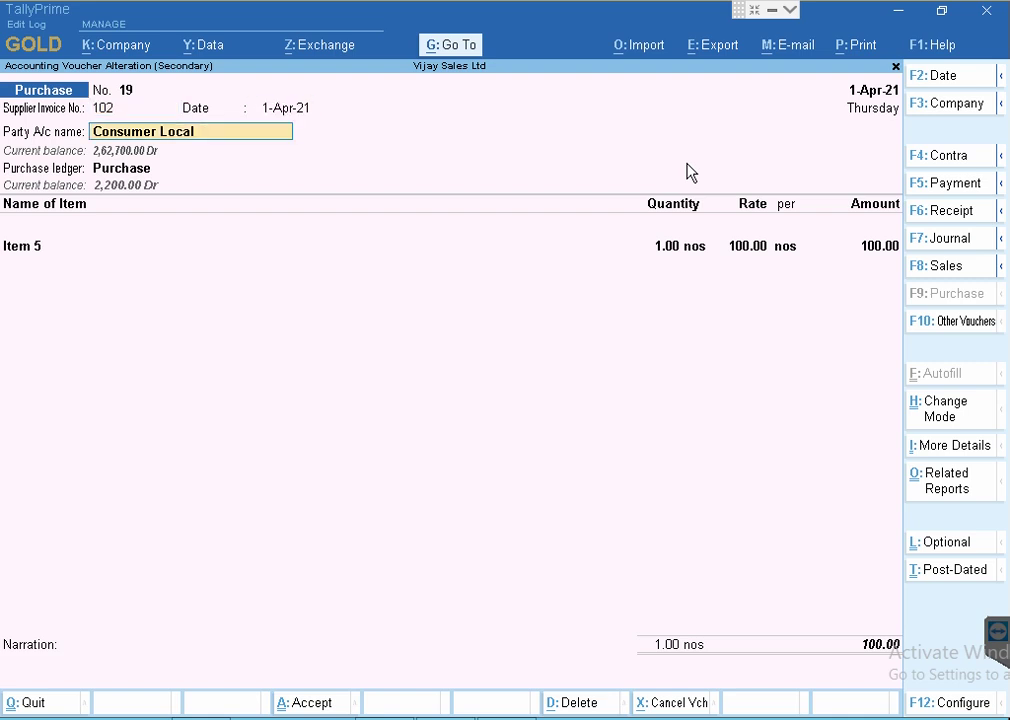
Keep Consumer Local as the party and accept the existing receipt details, party details and purchase ledger.
key("Return")
key("Return")
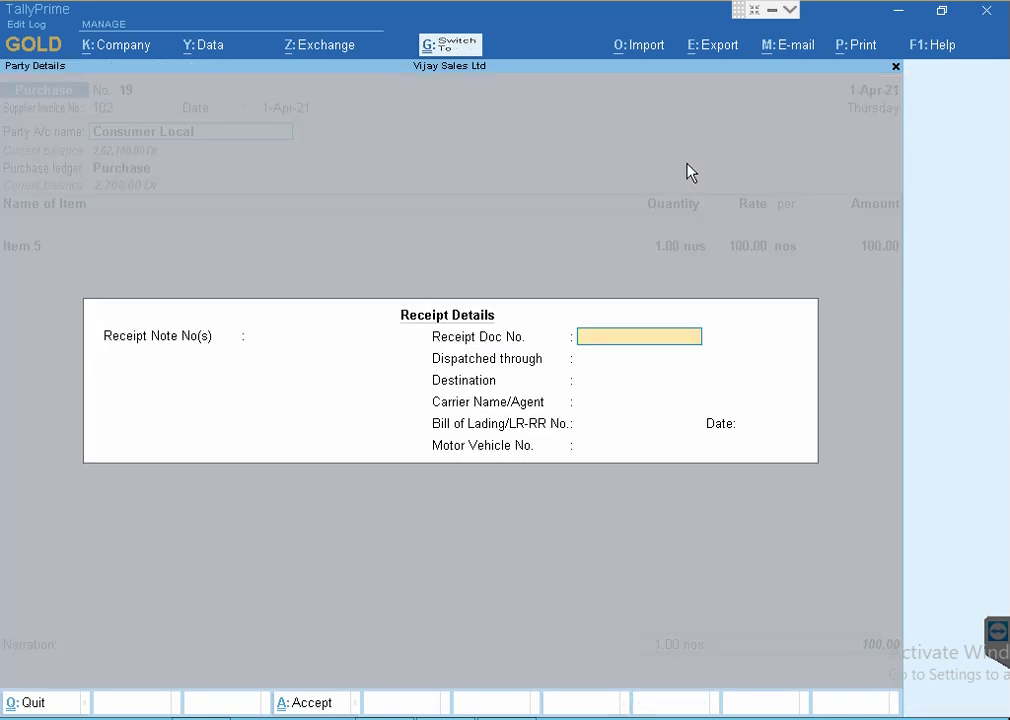
key("ctrl+a")
key("Return")
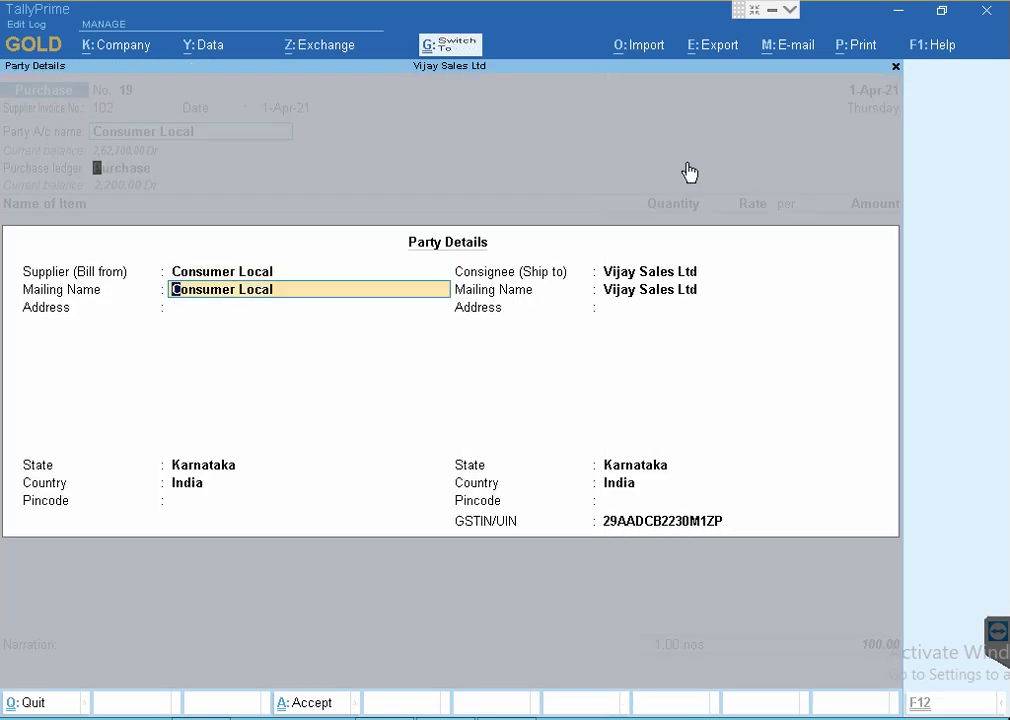
key("ctrl+a")
key("Return")
key("ctrl+a")
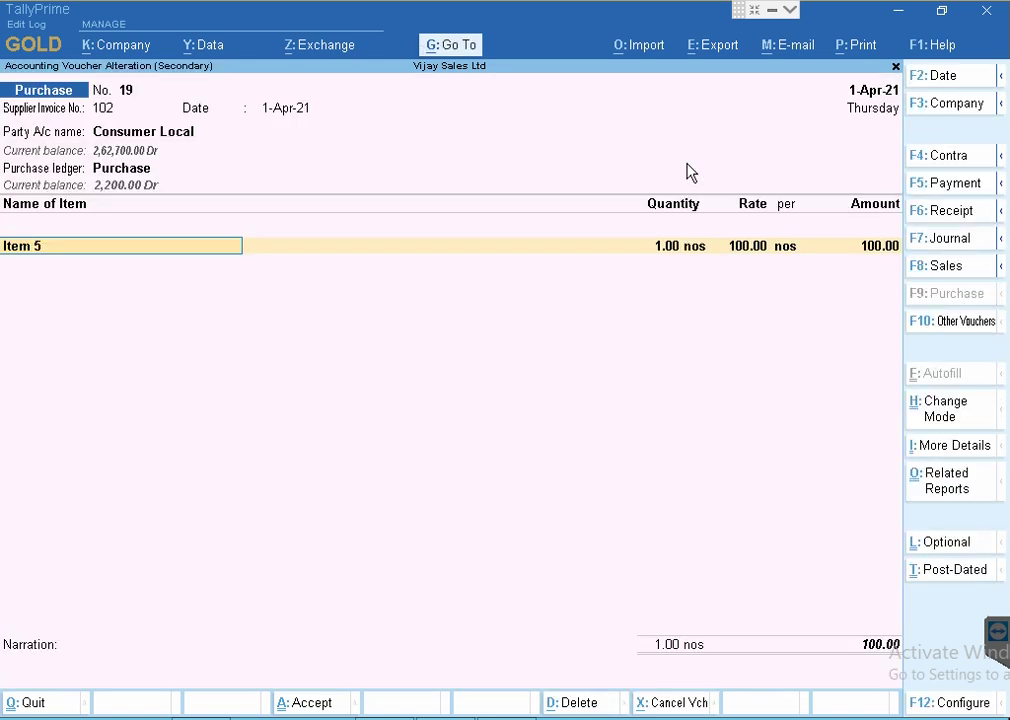
Set the rate of Item 5 to 200 and save the altered purchase voucher.
key("Return")
key("Return")
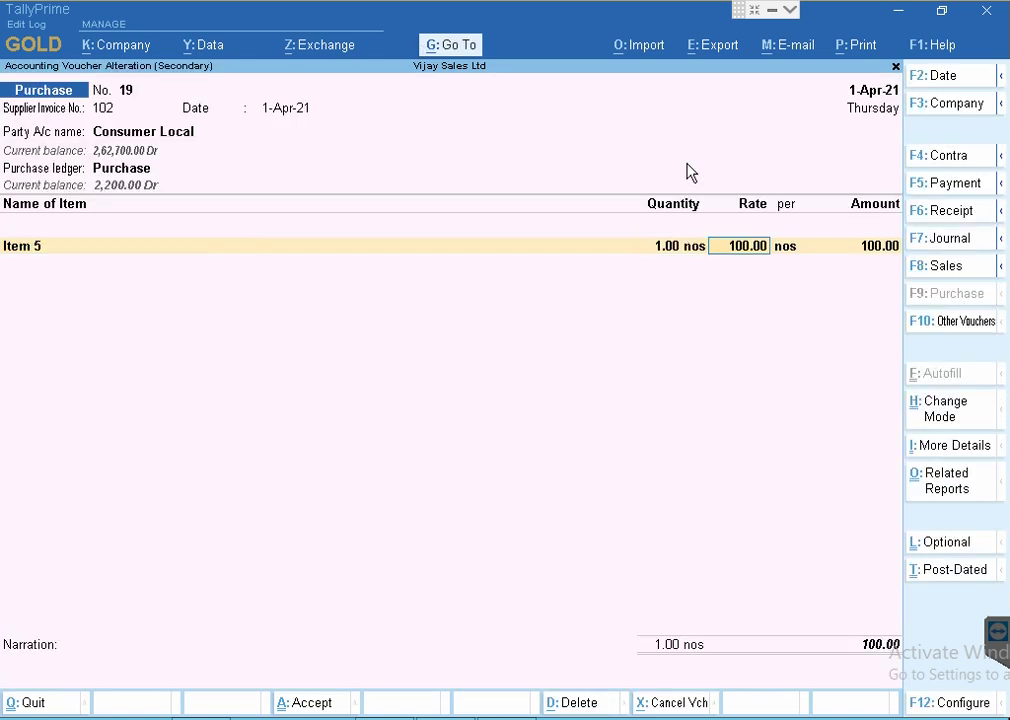
type("200")
key("Return")
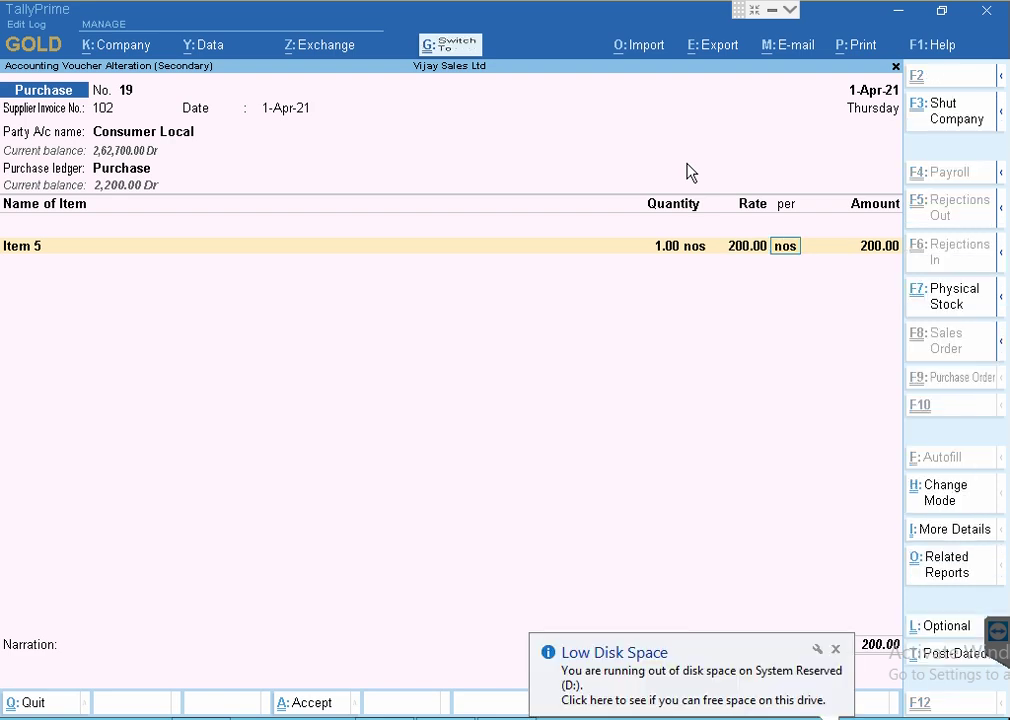
key("ctrl+a")
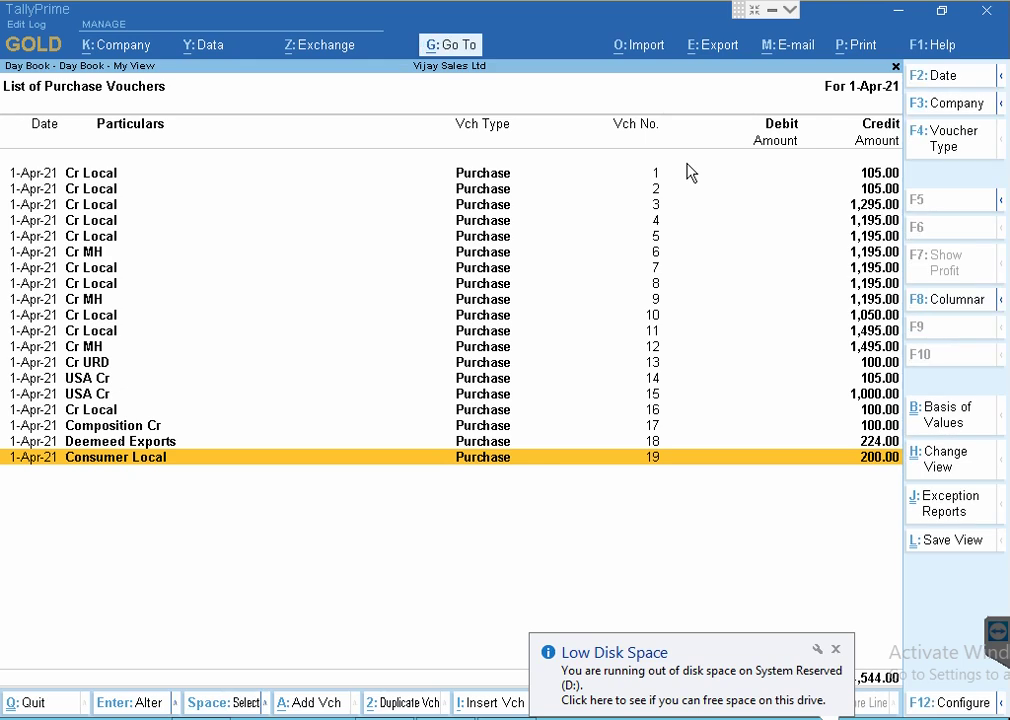
Reopen purchase voucher 19 and display the differences between versions 1 and 2 in its edit log.
key("Return")
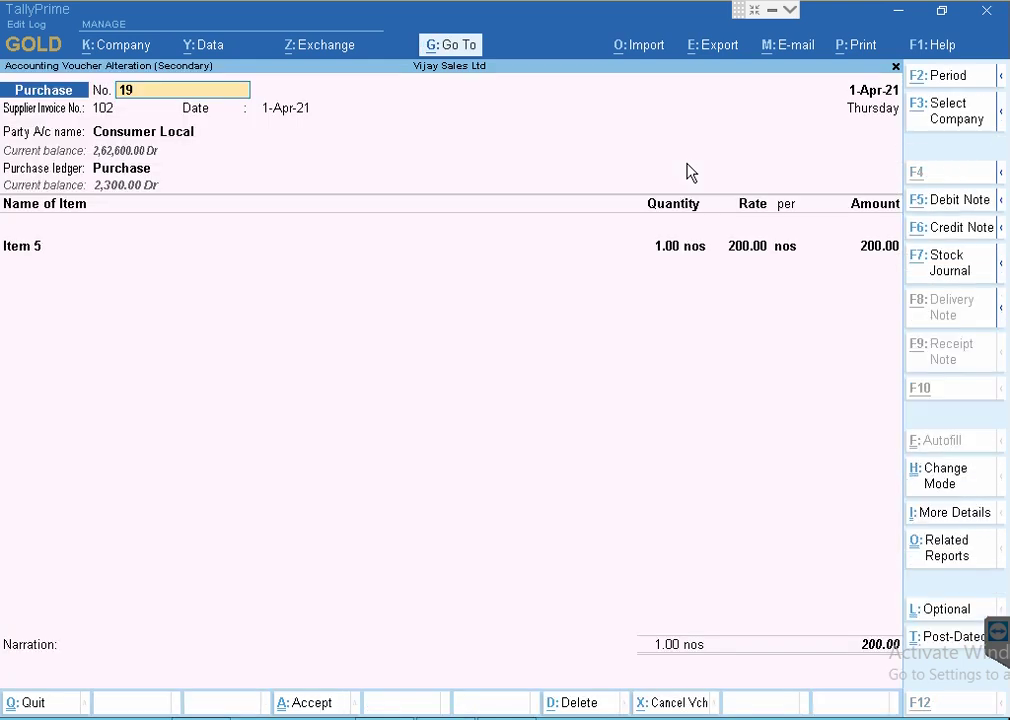
key("ctrl+o")
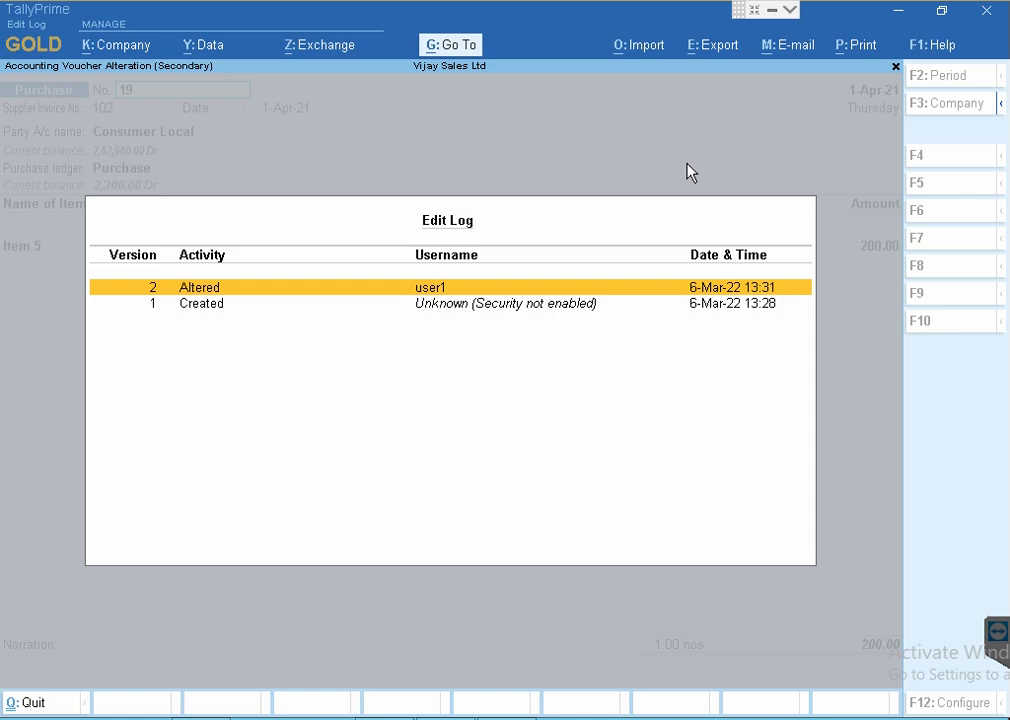
key("Return")
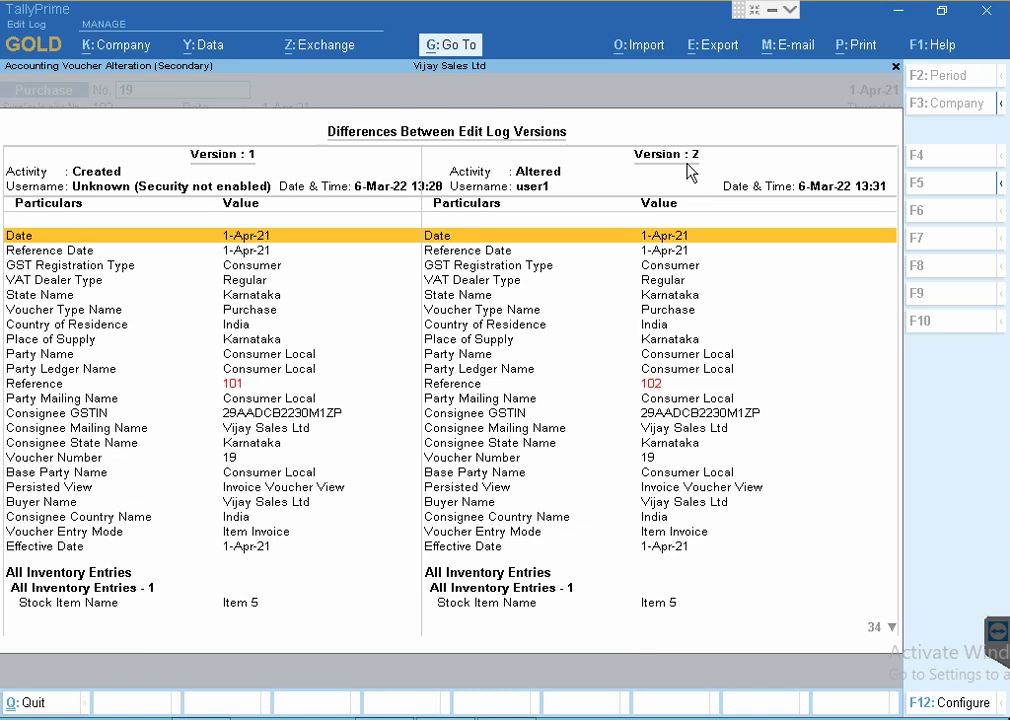